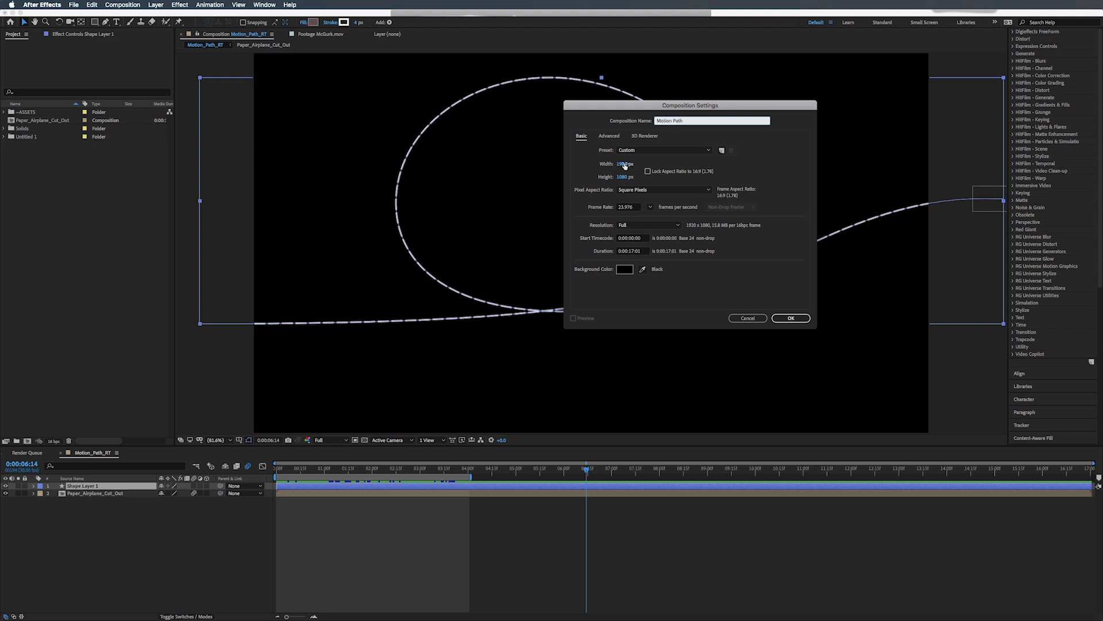
- Set the frame rate of the new 1920 x 1080 Motion Path composition to 30 fps and create it
click(650, 206)
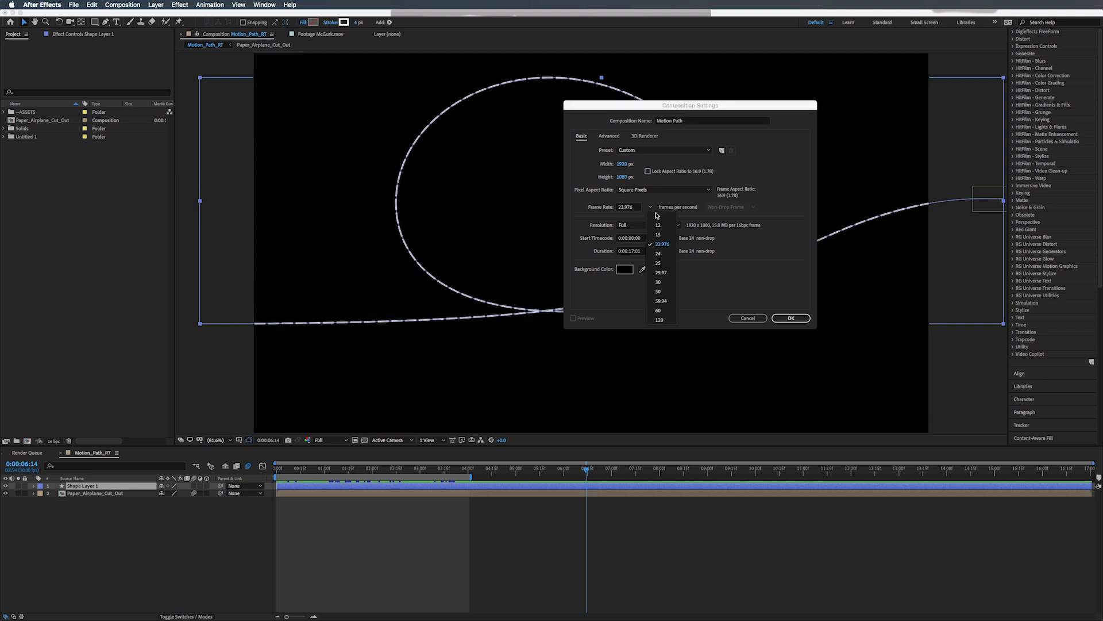
click(659, 282)
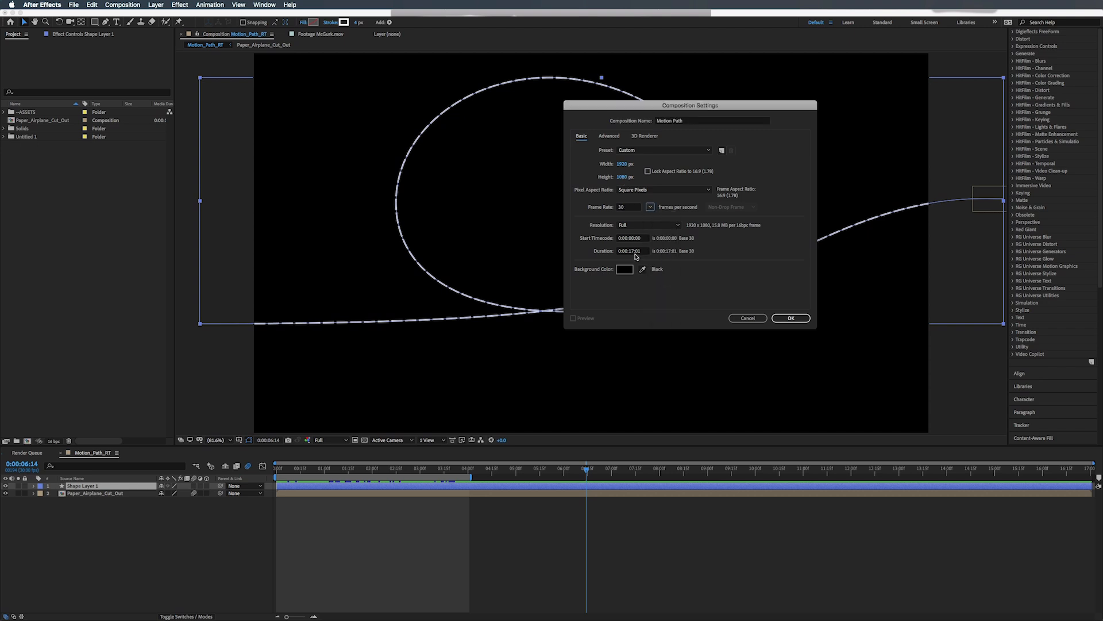
click(792, 319)
click(792, 319)
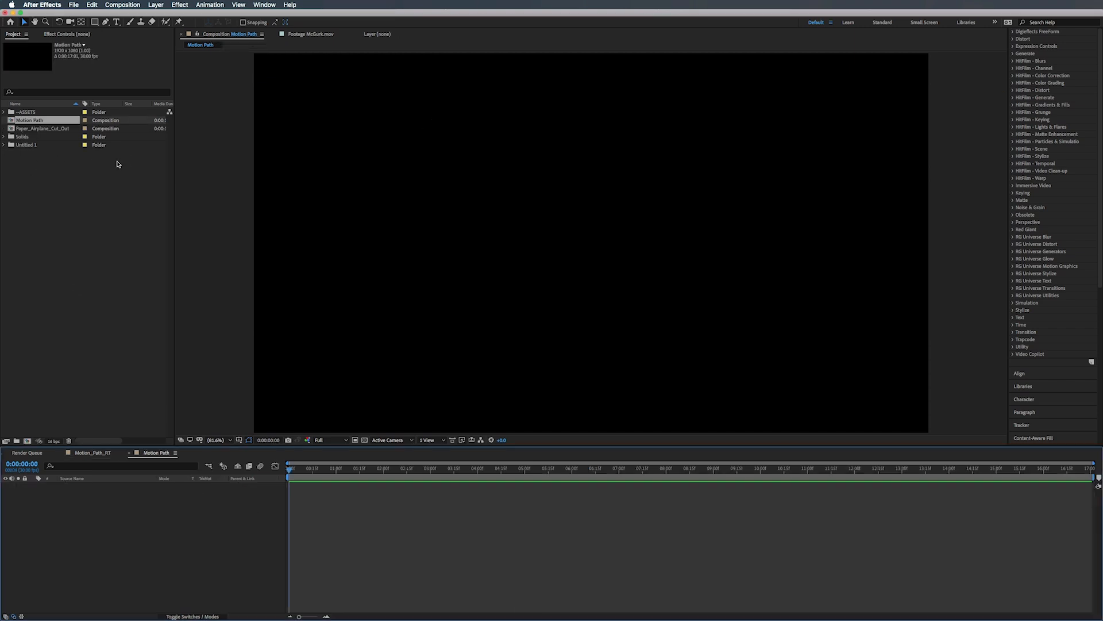
- Add the Paper_Airplane_Cut_Out composition to the Motion Path timeline as a layer and scale it down to 15%
click(26, 131)
drag(25, 132, 107, 515)
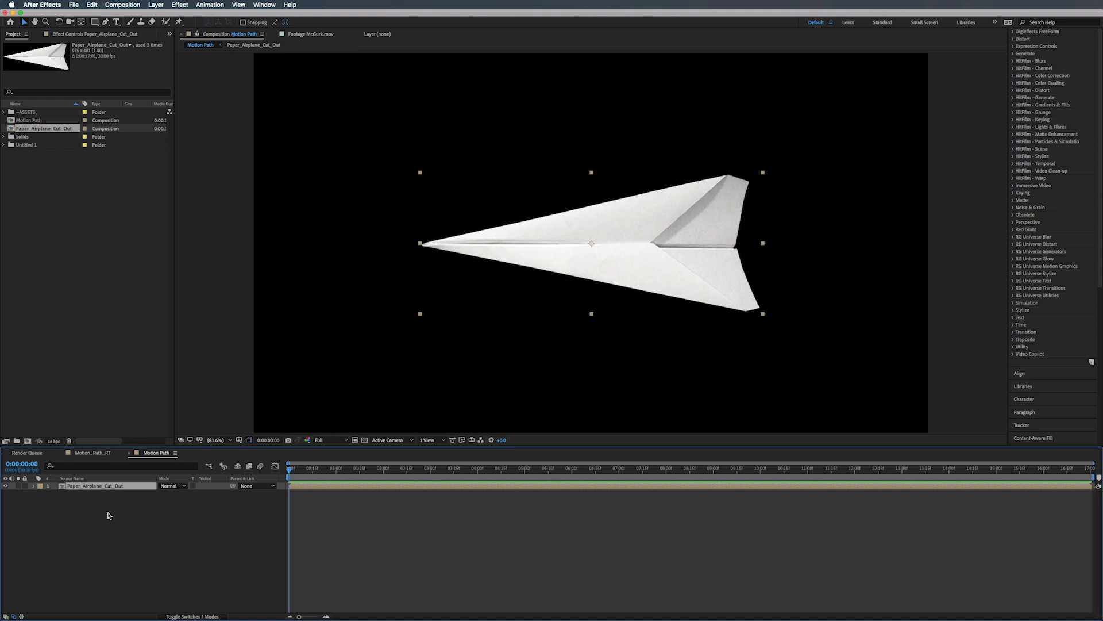
key(s)
drag(172, 493, 149, 504)
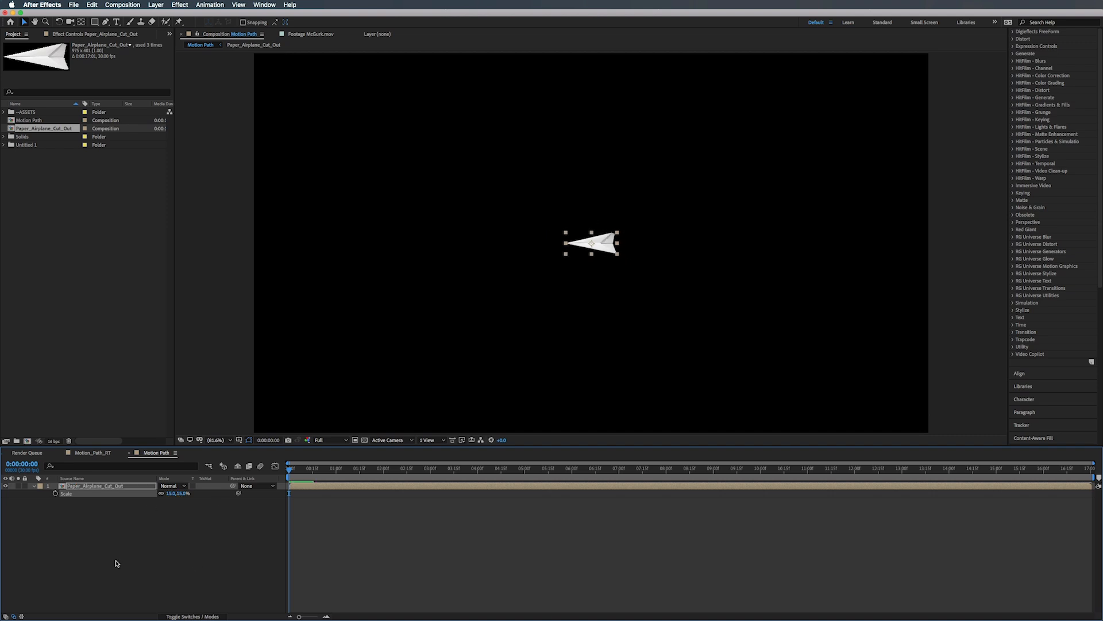
click(99, 489)
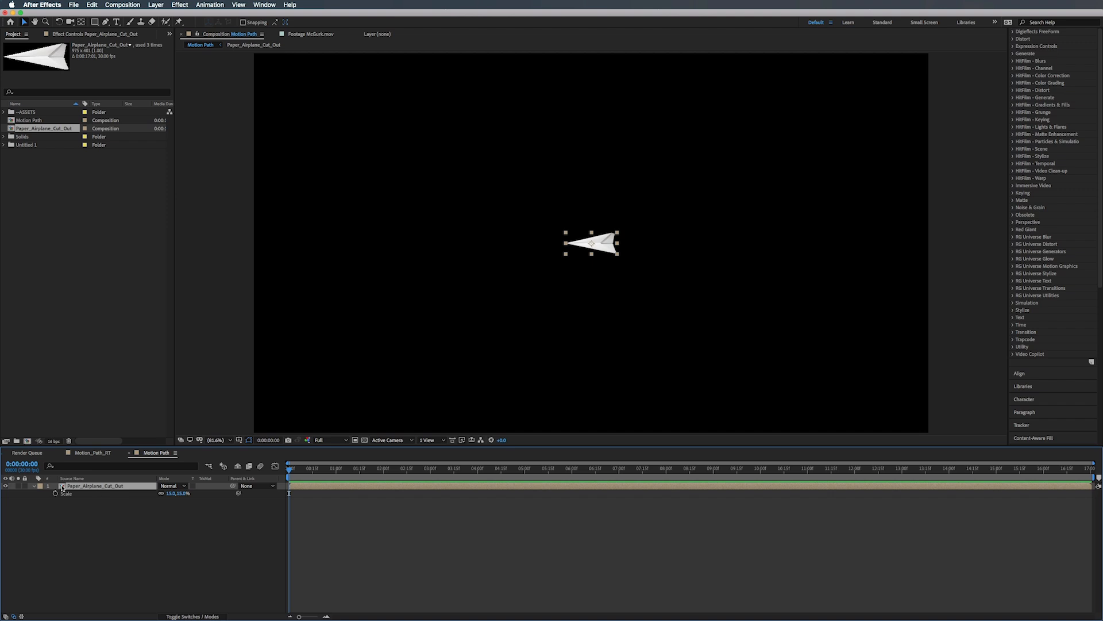
click(34, 486)
click(89, 551)
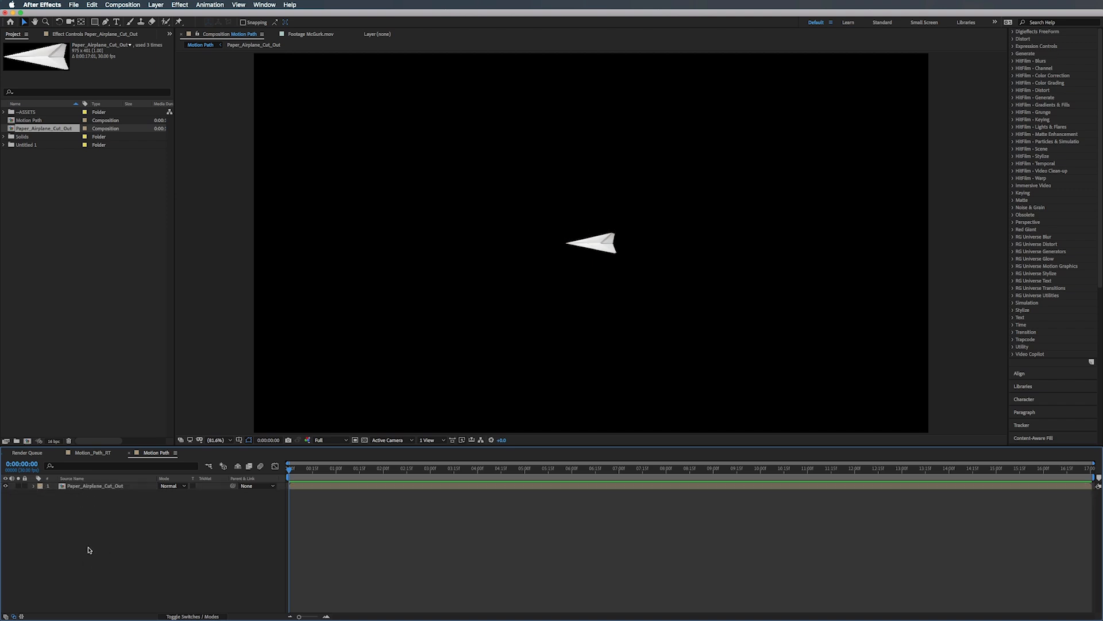
- Start a Pen tool path with a nearly horizontal curve point outside the left edge of the frame, in its lower half
click(106, 22)
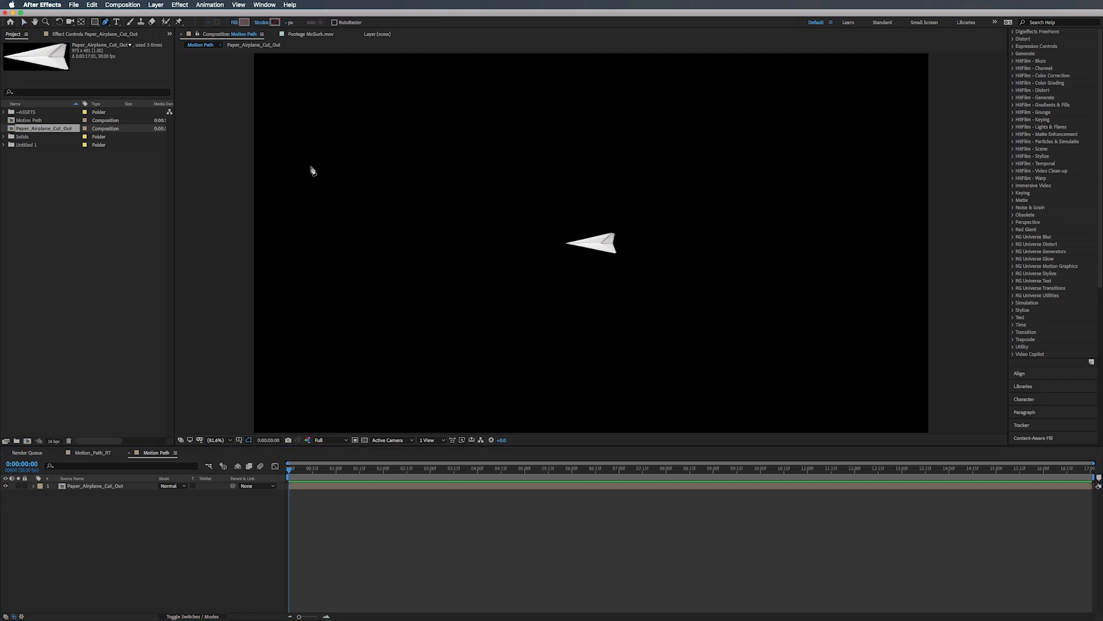
key(comma)
key(comma)
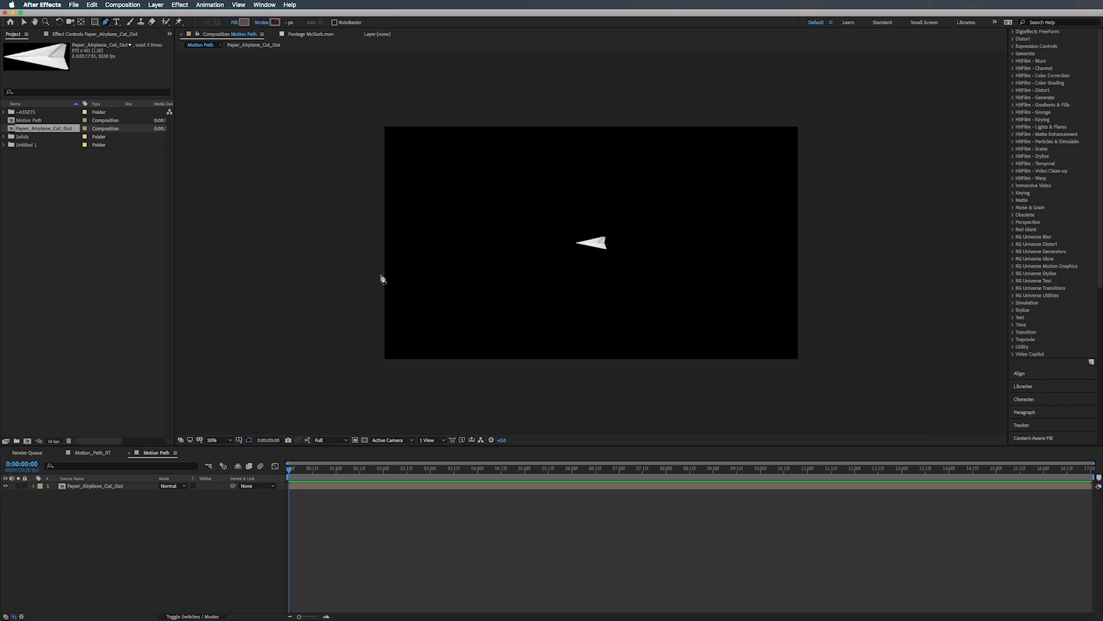
click(302, 300)
drag(303, 300, 336, 299)
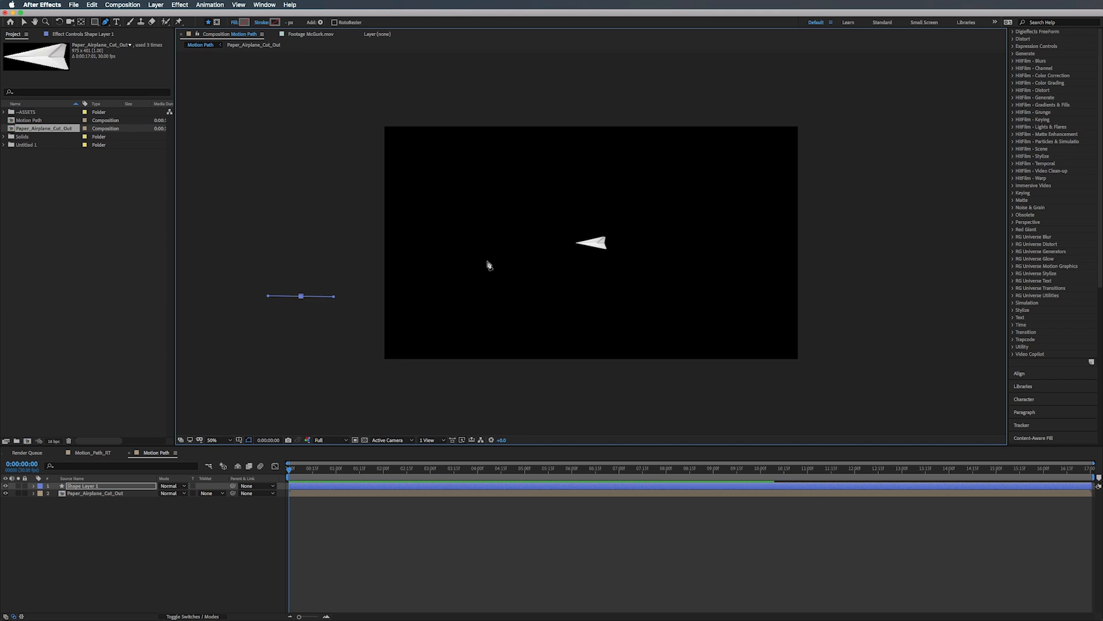
- Continue the path with two curved points that form a tall loop around the airplane in the middle of the frame
drag(642, 235, 652, 159)
drag(502, 175, 483, 321)
drag(652, 160, 643, 159)
drag(482, 321, 484, 319)
drag(485, 223, 485, 230)
drag(642, 160, 645, 137)
- Extend the path from the loop's underside with three curved points rising to the upper right beyond the frame
drag(569, 314, 661, 293)
drag(761, 222, 788, 186)
drag(817, 168, 882, 157)
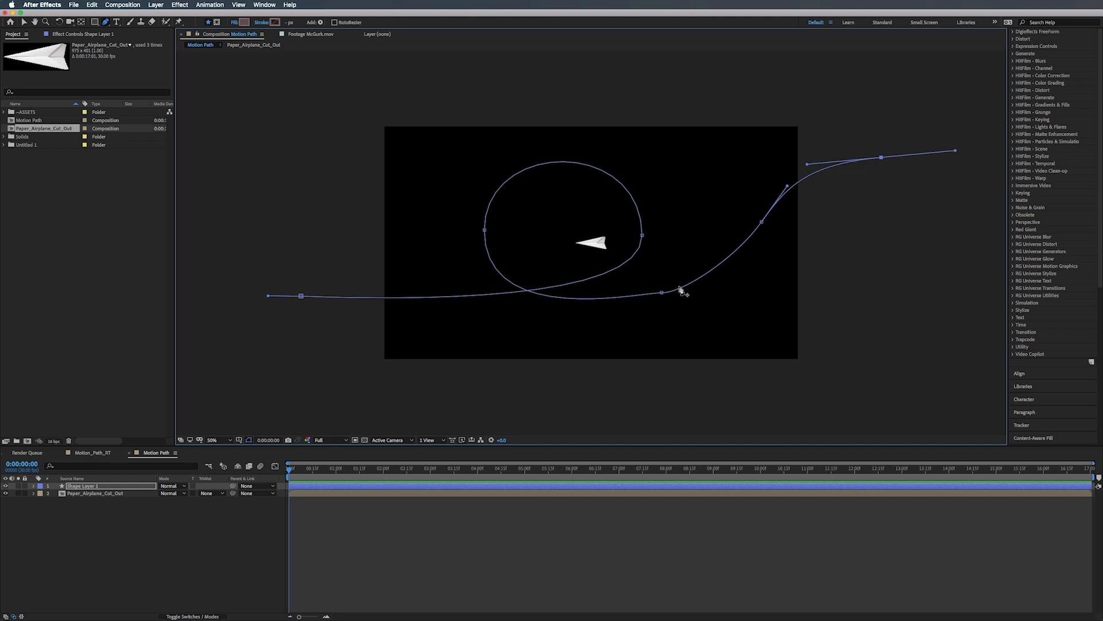
- Smooth the path where it leaves the loop and lengthen the handles of the loop's side points to round it out
click(661, 292)
drag(684, 296, 683, 284)
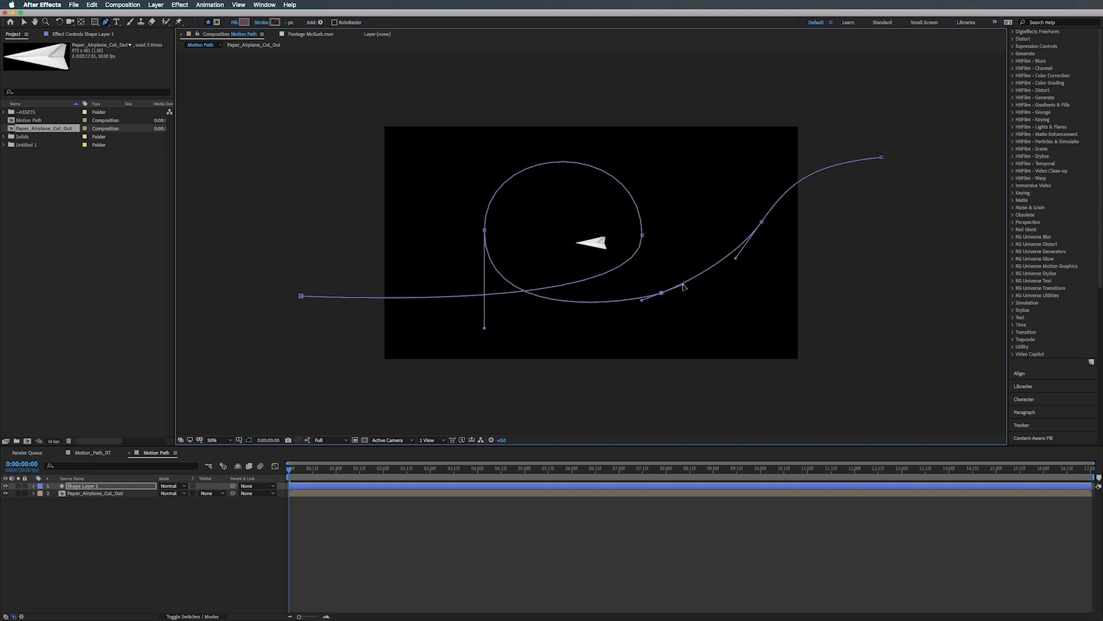
click(641, 235)
drag(642, 313, 644, 362)
click(485, 230)
drag(485, 328, 485, 352)
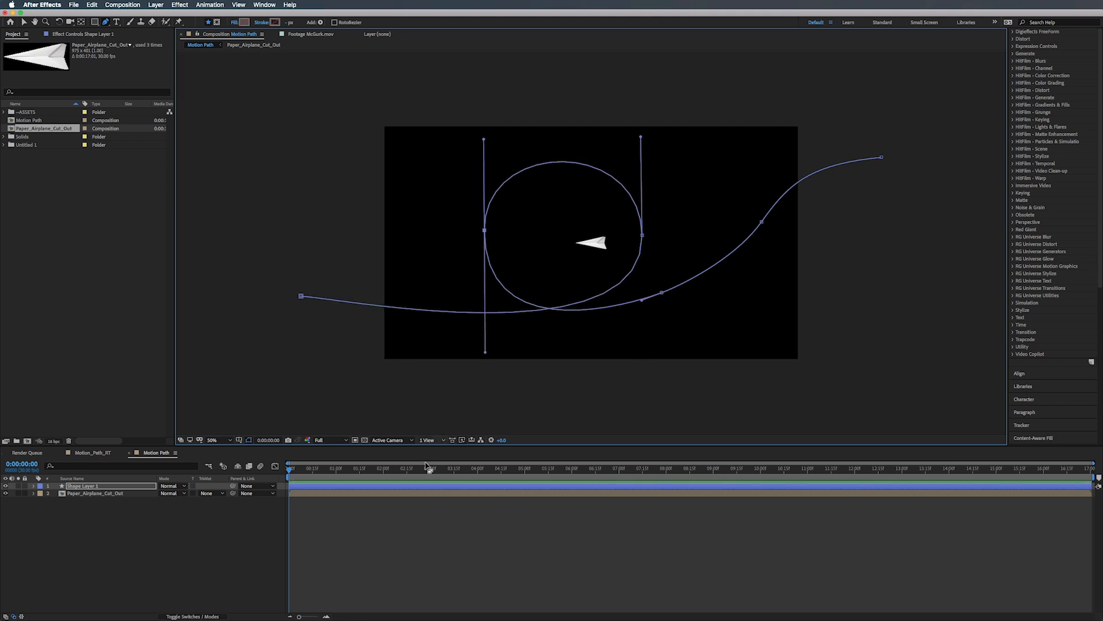
- Return the playhead to the start of the composition and hide Shape Layer 1
click(372, 470)
key(Home)
click(87, 486)
click(6, 486)
- Copy the Path property of Path 1 within Shape 1 on Shape Layer 1
click(33, 487)
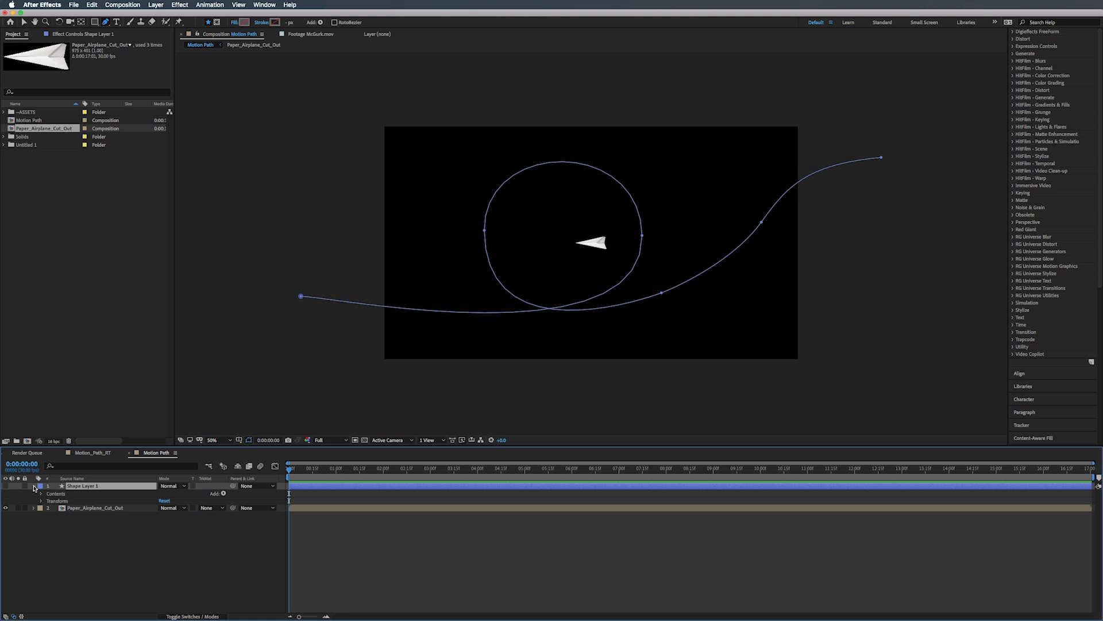
click(42, 493)
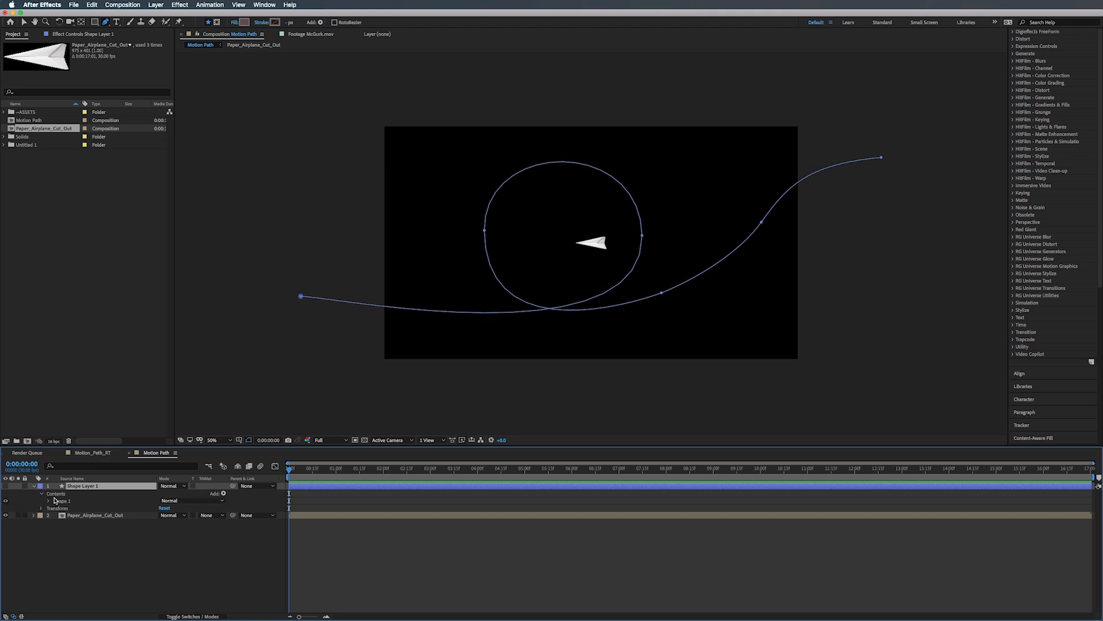
click(49, 501)
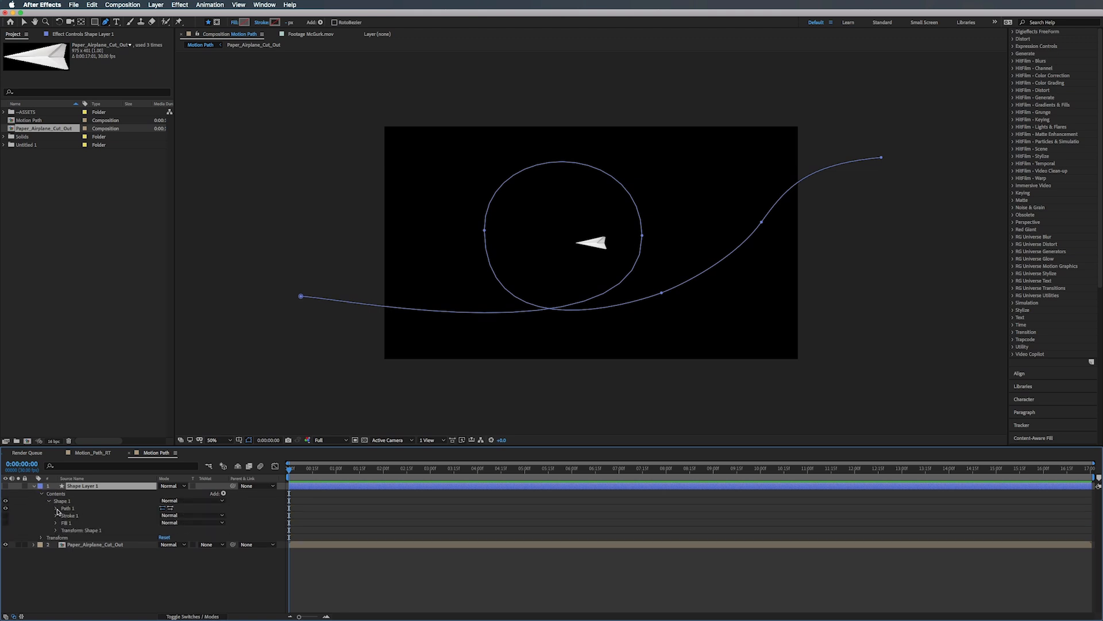
click(56, 509)
click(82, 516)
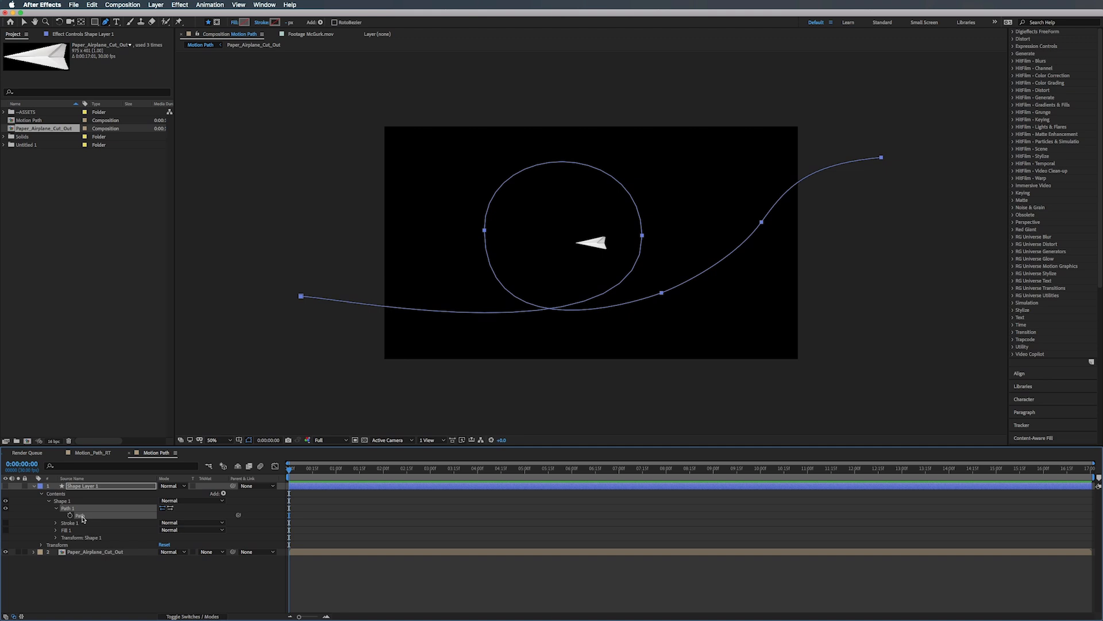
click(35, 486)
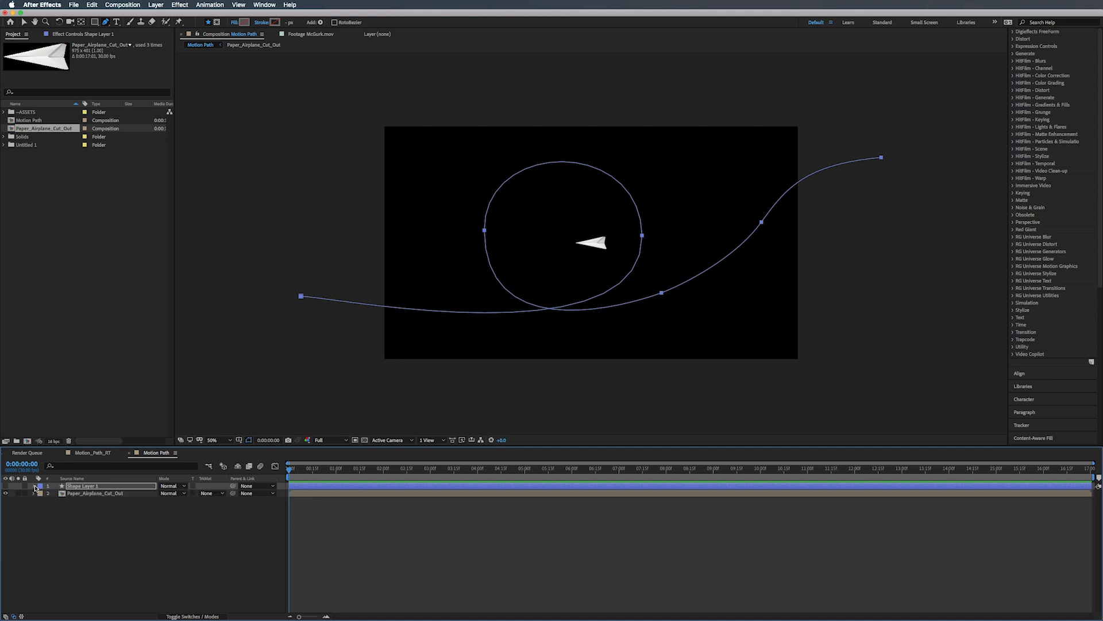
- Paste the copied path onto the Position property of the Paper_Airplane_Cut_Out layer
click(90, 494)
key(p)
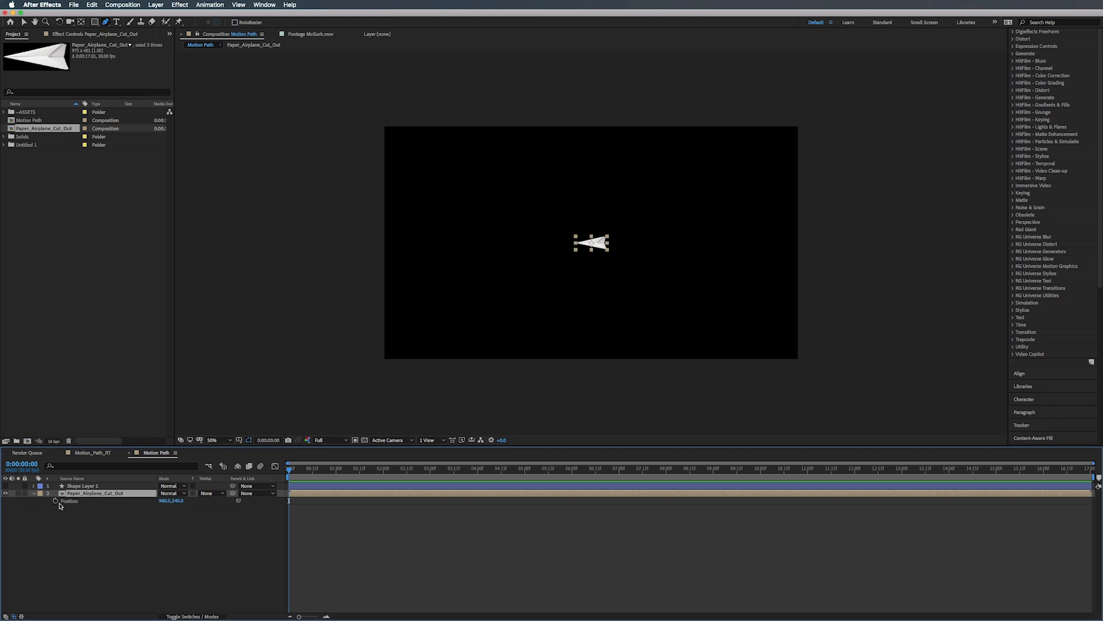
click(69, 502)
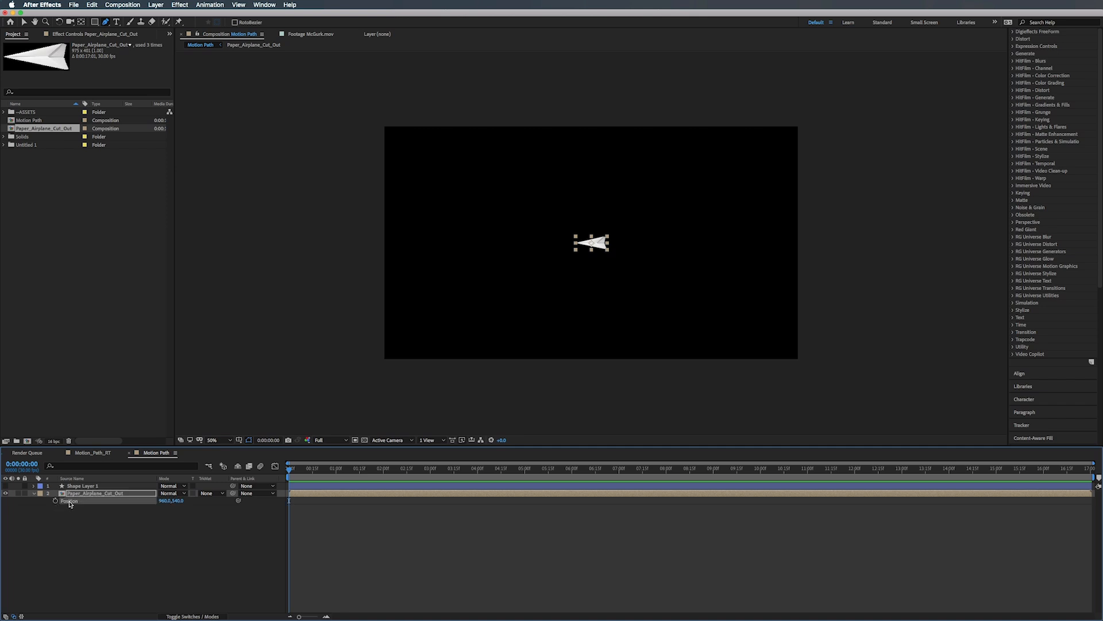
key(super+v)
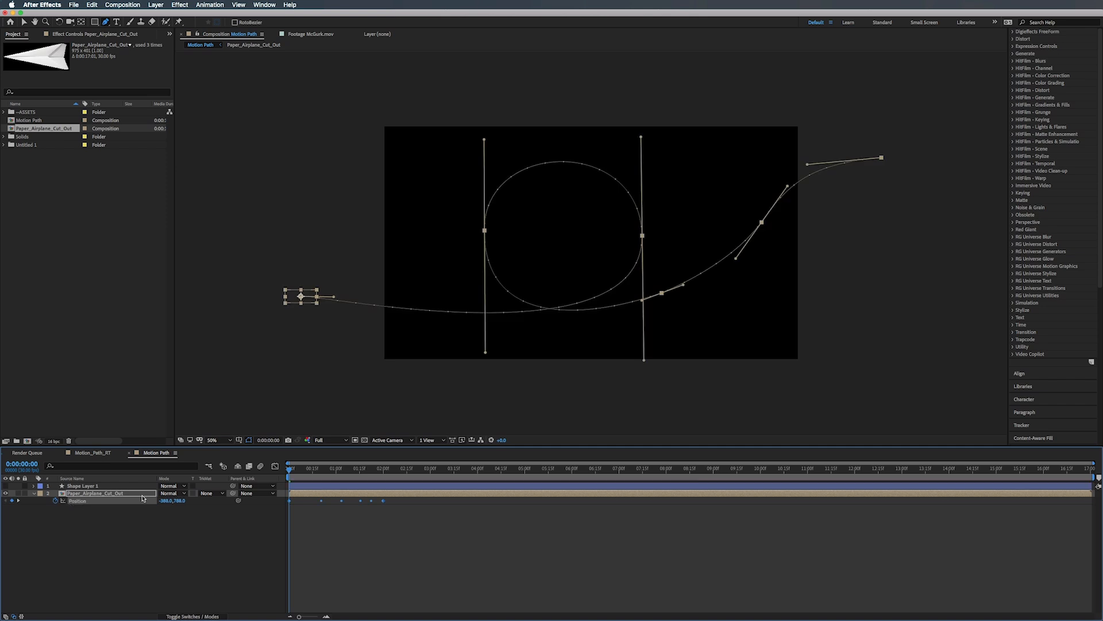
- Preview the airplane's movement along the pasted path from the start of the composition
drag(428, 471, 440, 472)
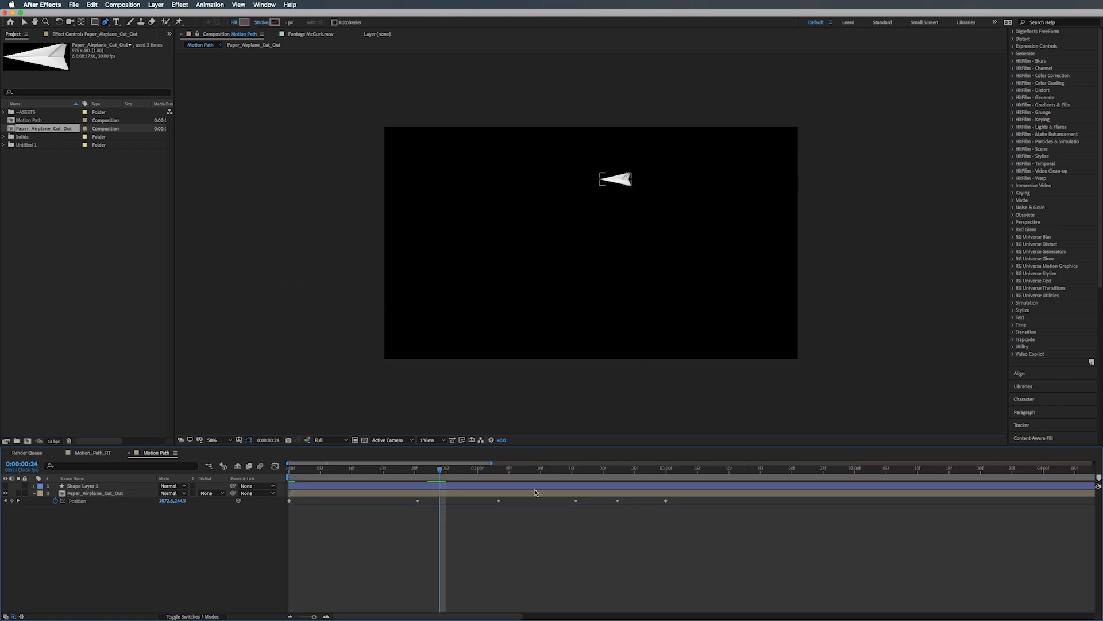
mouse_move(618, 504)
key(Home)
key(space)
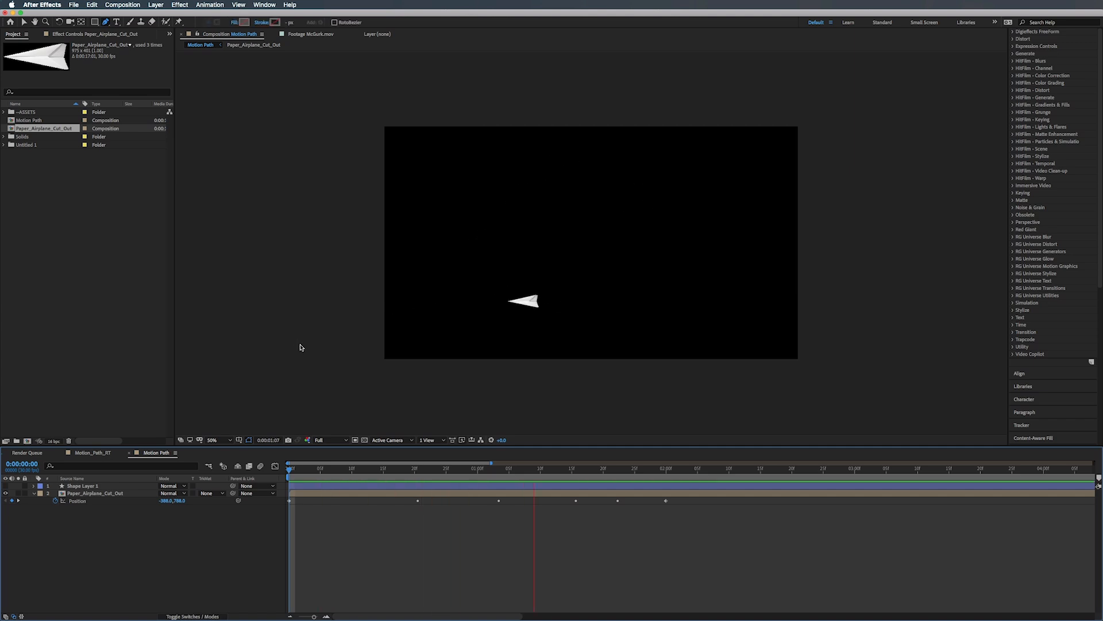
key(space)
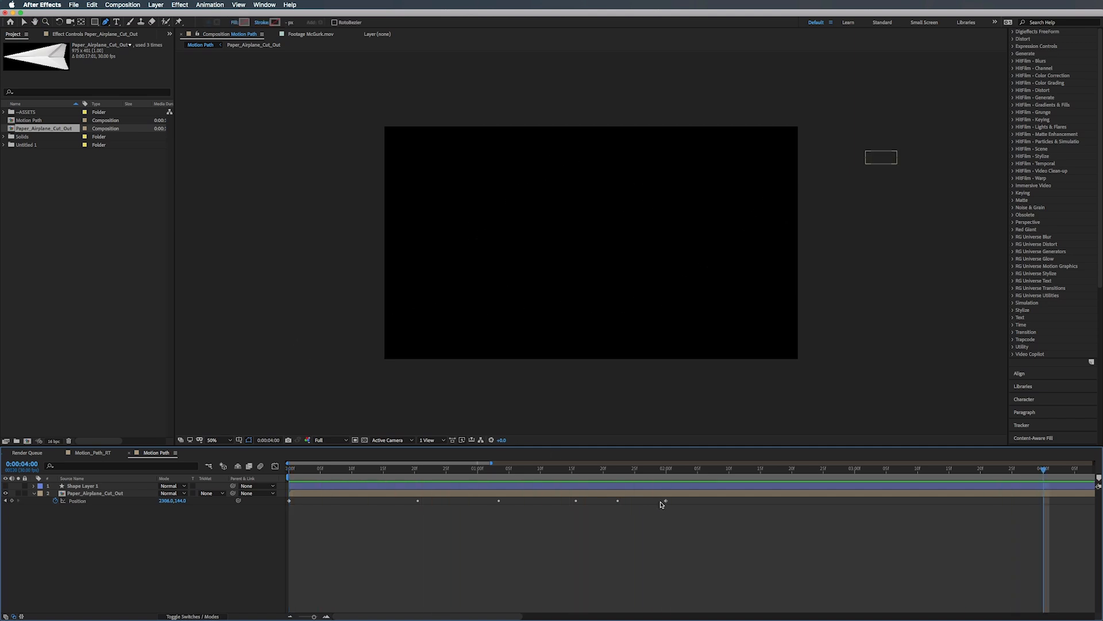
- Stretch the airplane's Position keyframes so the last one lands at 0:00:04:00 and end the work area there
click(666, 501)
key(minus)
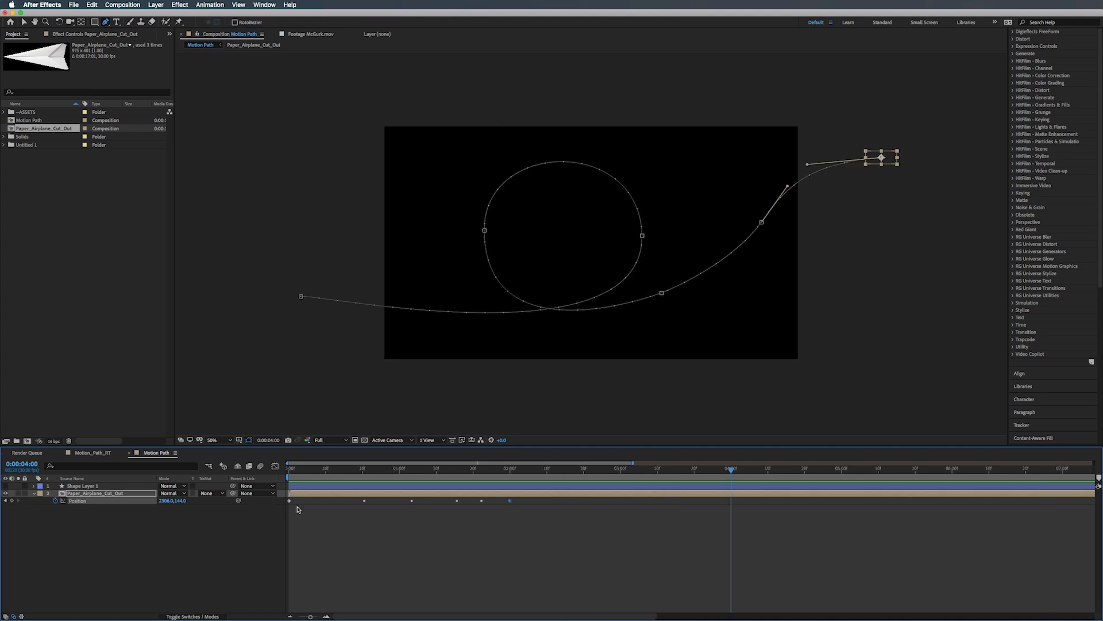
drag(511, 503, 574, 503)
drag(720, 498, 731, 500)
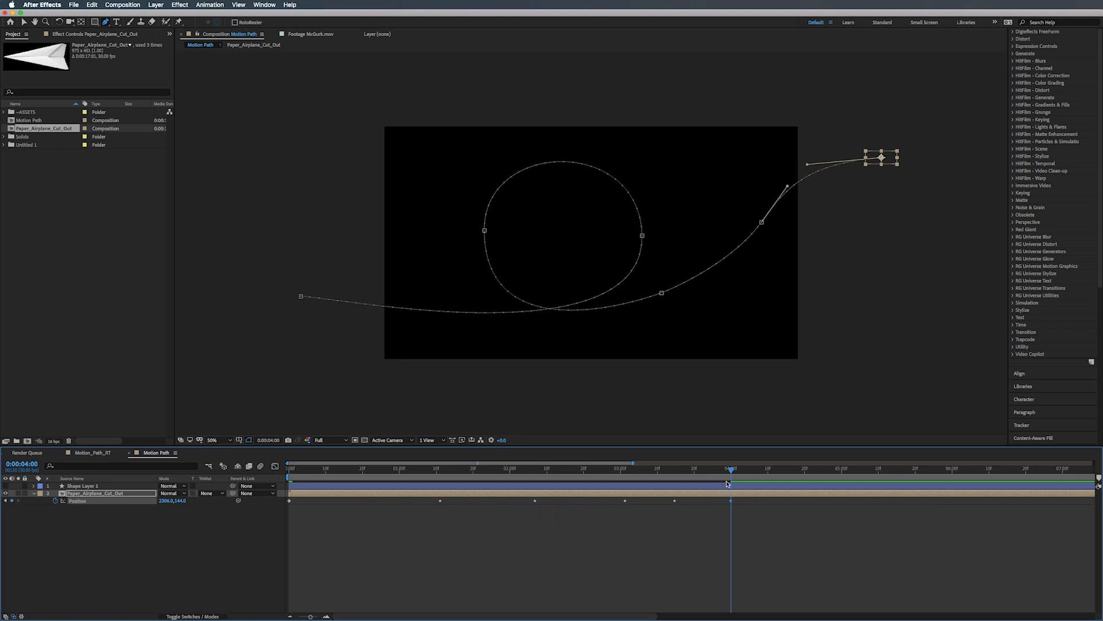
key(n)
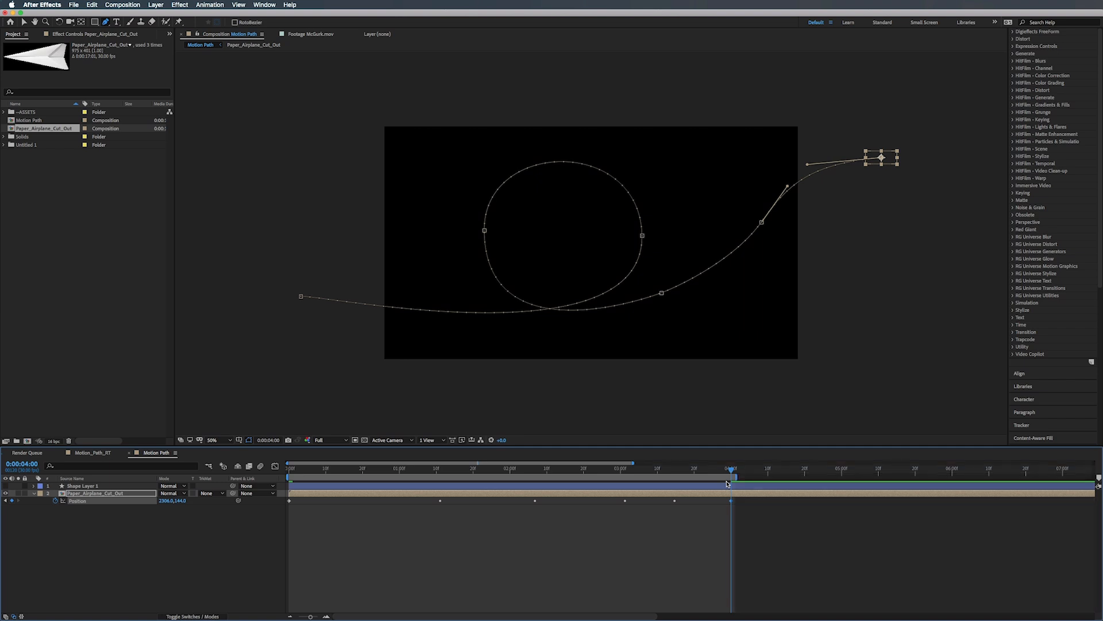
- Play back the slowed flight and scrub to 0:00:03:00 to check the airplane's orientation along the path
key(space)
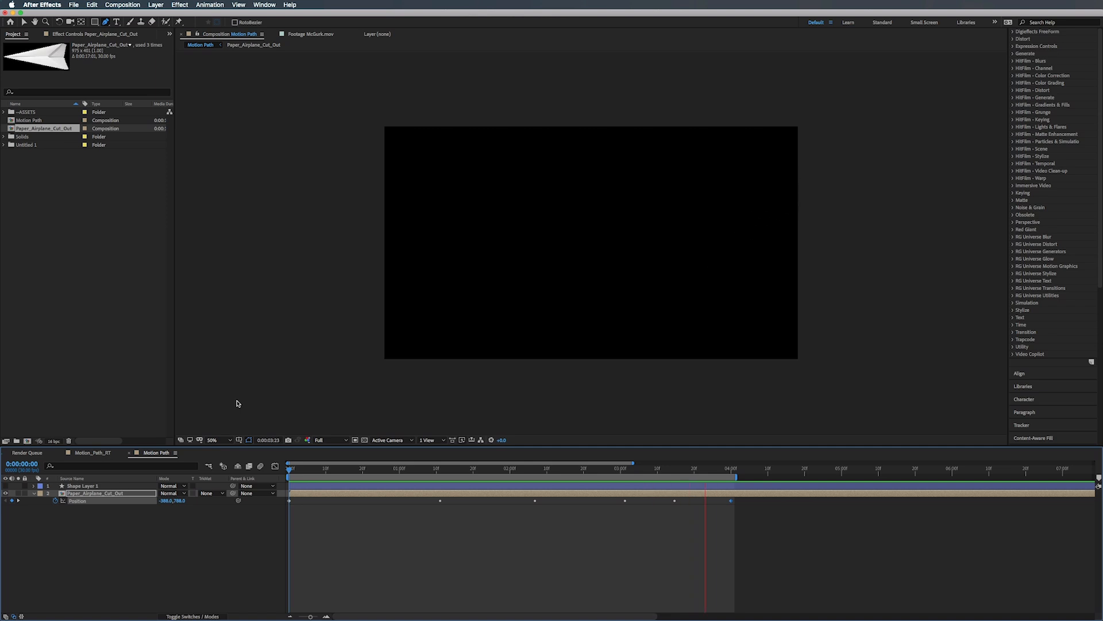
key(space)
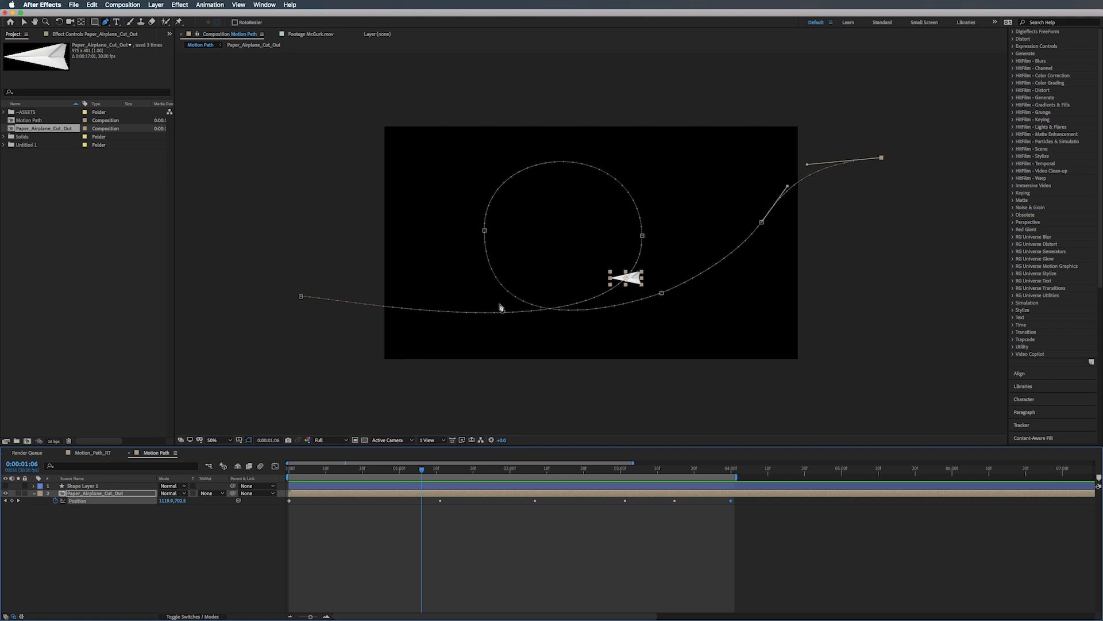
drag(428, 468, 620, 469)
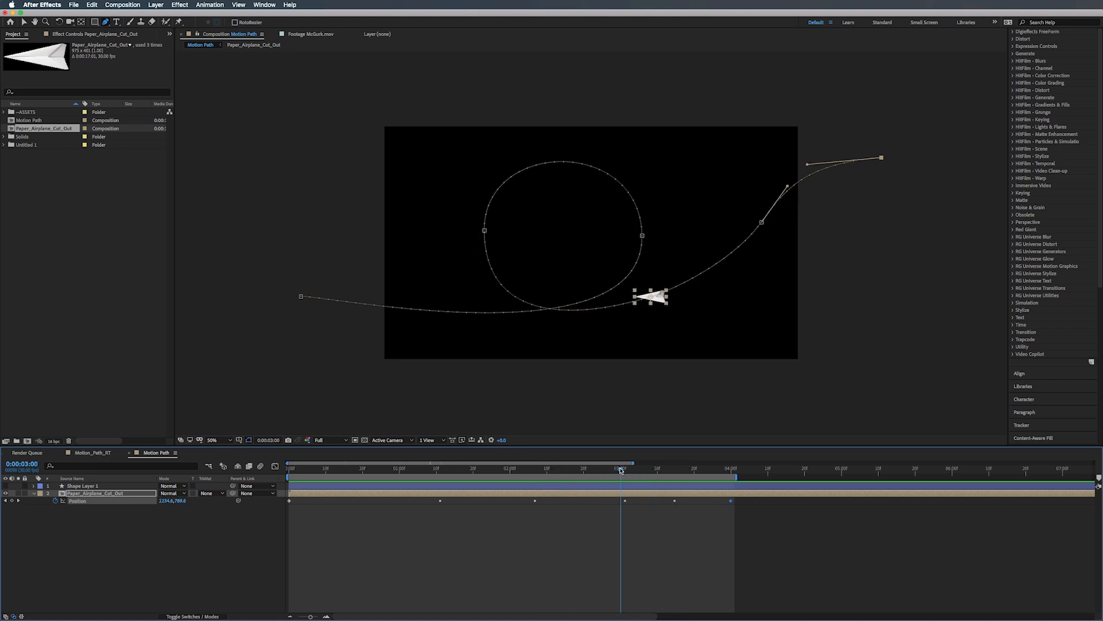
- Set the Paper_Airplane_Cut_Out layer's auto-orientation to Orient Along Path
click(481, 499)
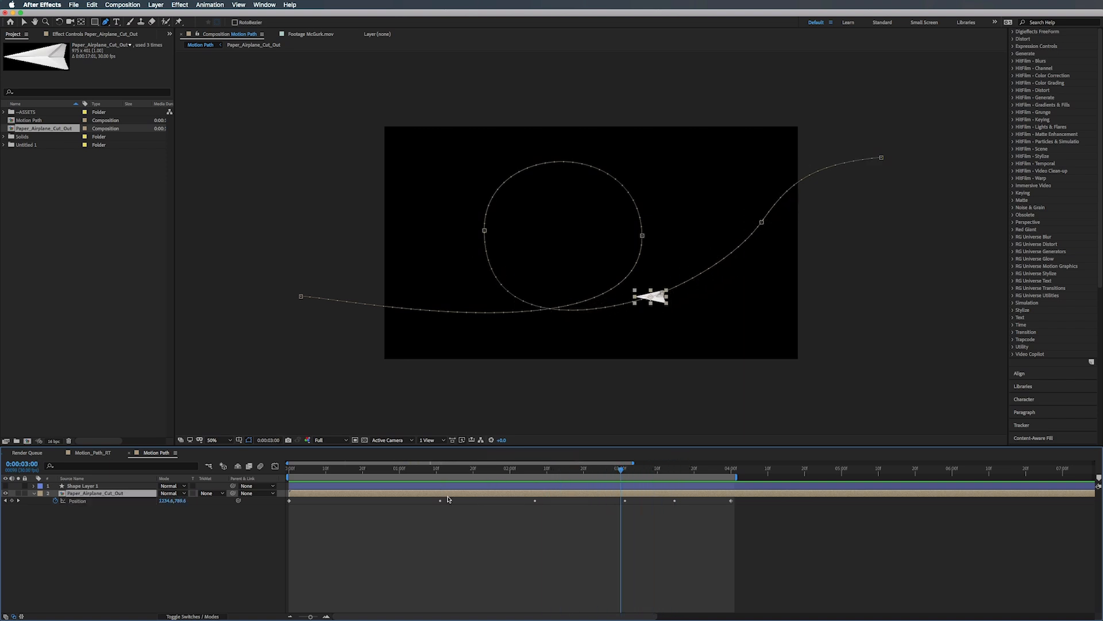
right_click(449, 496)
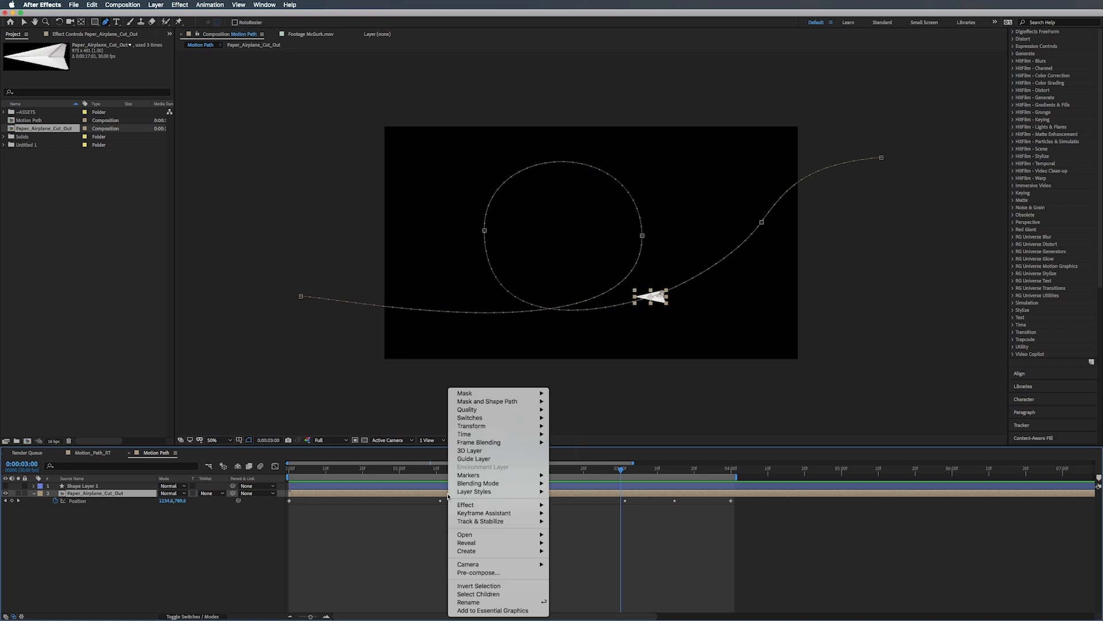
mouse_move(475, 431)
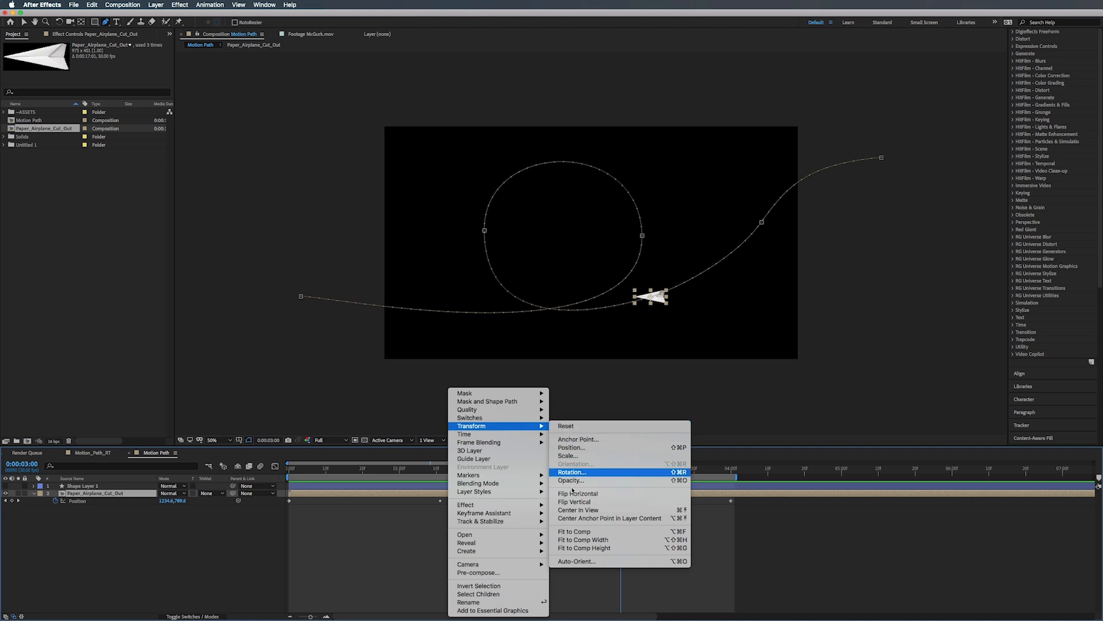
click(580, 563)
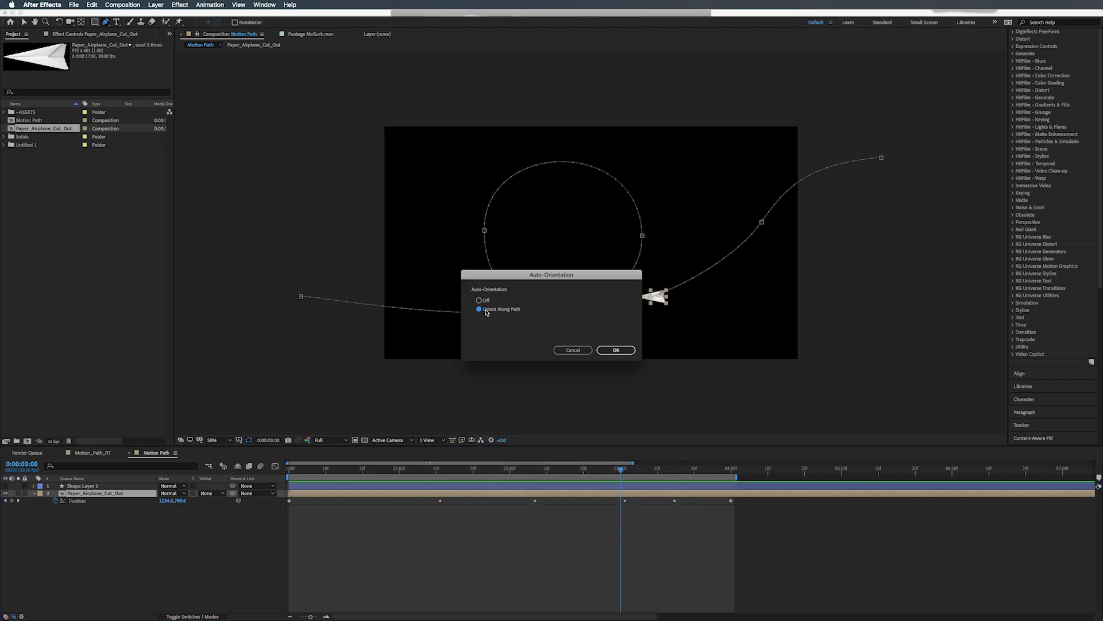
click(615, 350)
- Scrub back to the start and preview how the airplane turns along its motion path
click(512, 472)
drag(512, 472, 210, 486)
key(space)
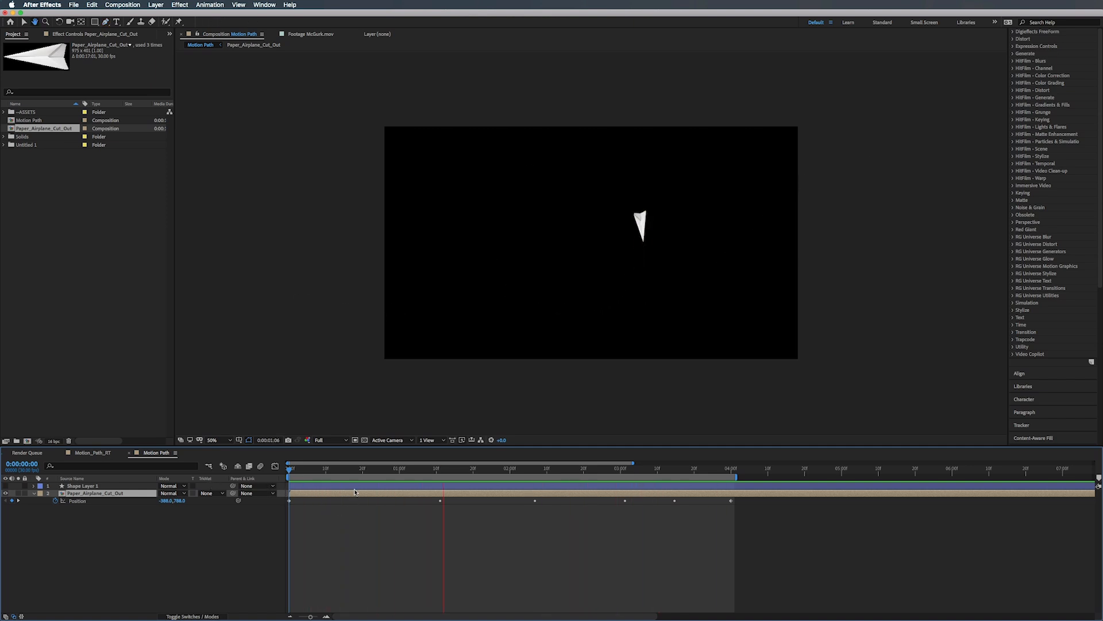
- Set the Paper_Airplane_Cut_Out layer's rotation to 180° and play back the flight to check its heading
key(g)
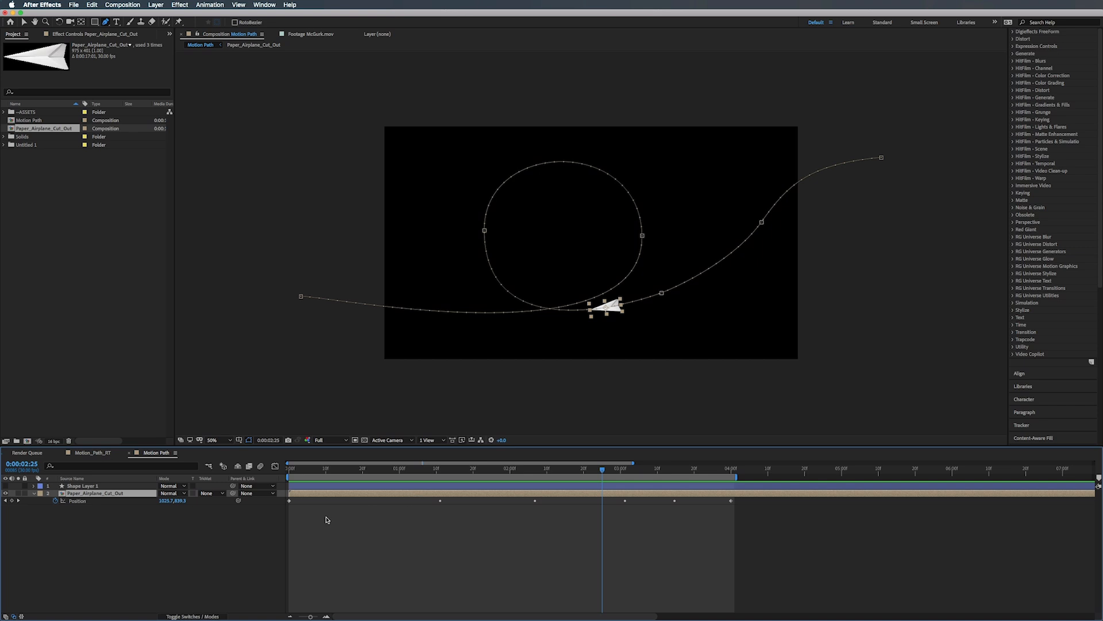
key(r)
click(169, 501)
key(Return)
key(space)
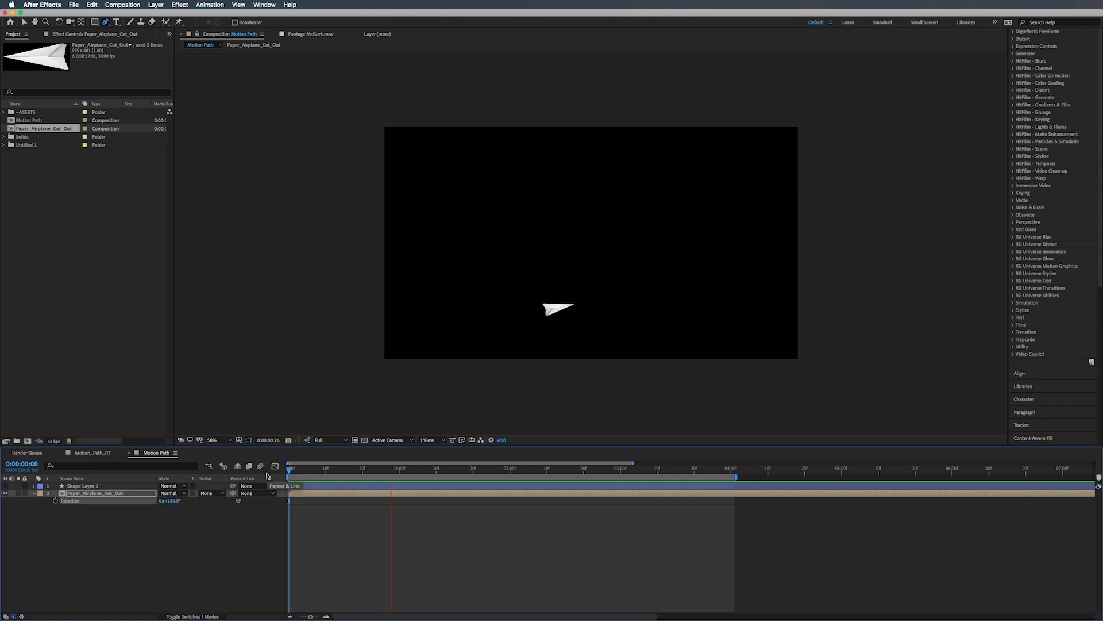
key(space)
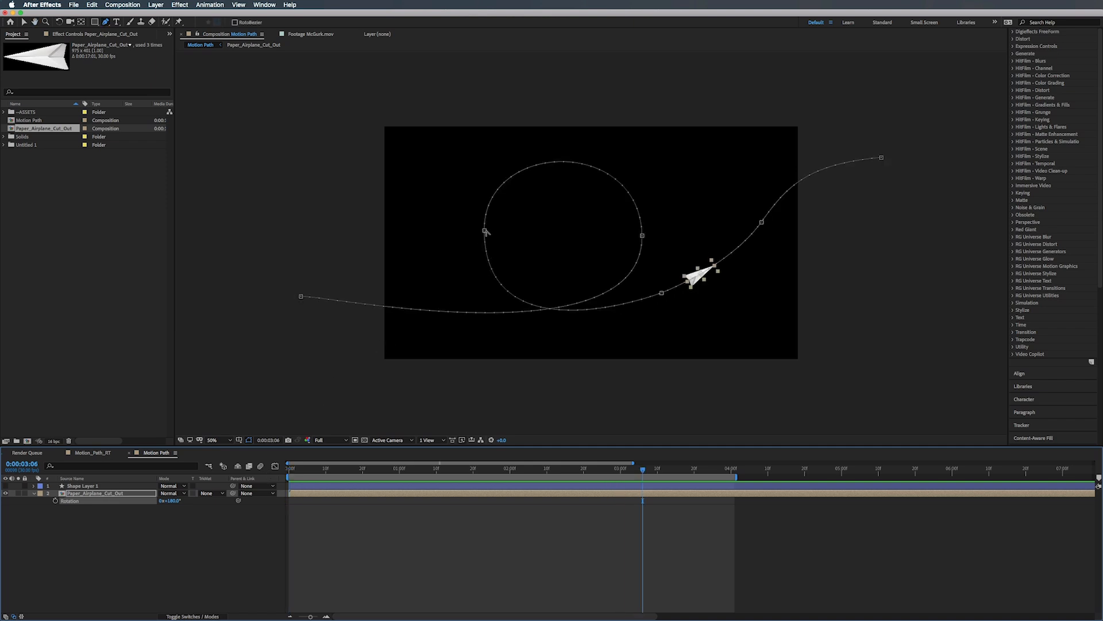
- Reshape the airplane's motion path into a wide, flattened tilted loop by moving its left point and curve handles, and preview the flight
key(v)
drag(485, 231, 456, 208)
drag(455, 118, 780, 171)
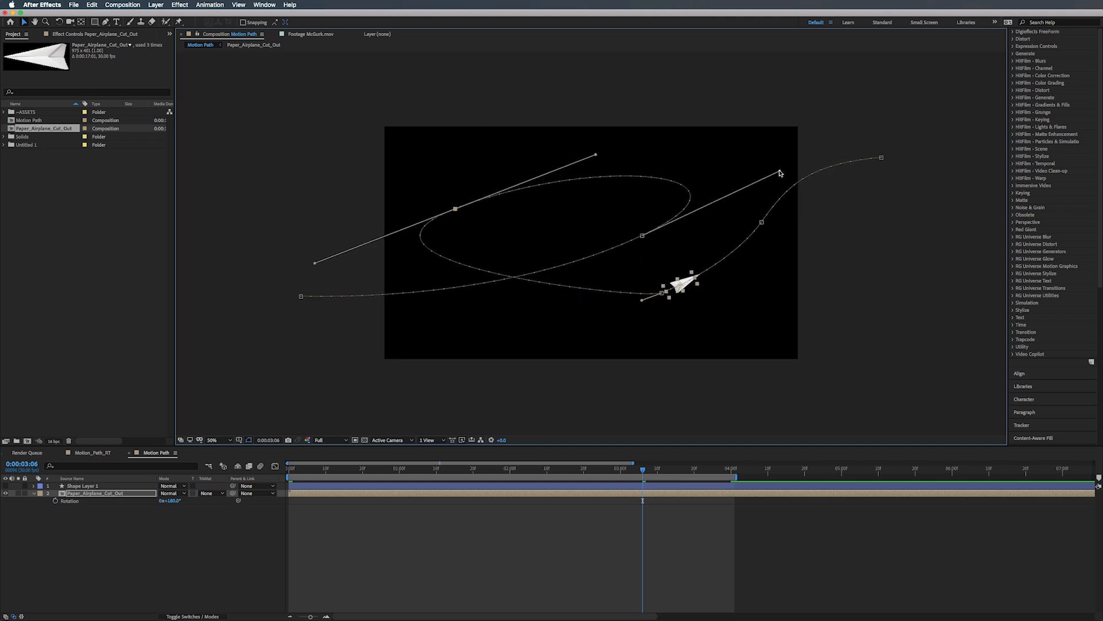
drag(406, 471, 253, 477)
key(space)
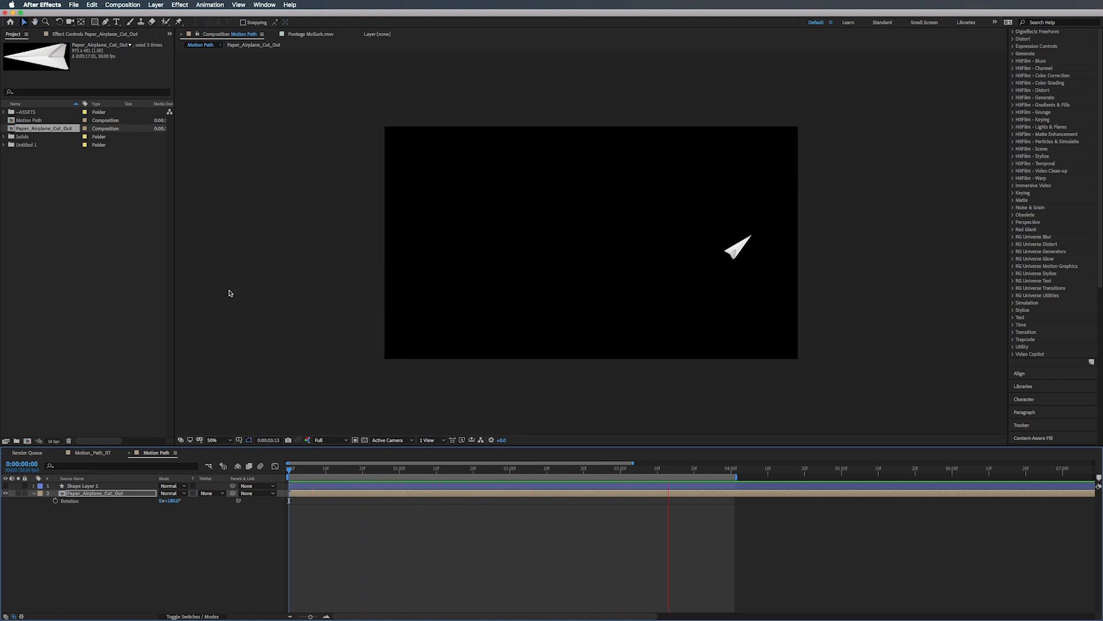
key(space)
- Round out the tilted loop by adjusting the curve handles of its left and right path points
mouse_move(453, 470)
mouse_down()
mouse_move(484, 471)
mouse_move(431, 470)
mouse_move(595, 484)
mouse_move(462, 477)
mouse_up()
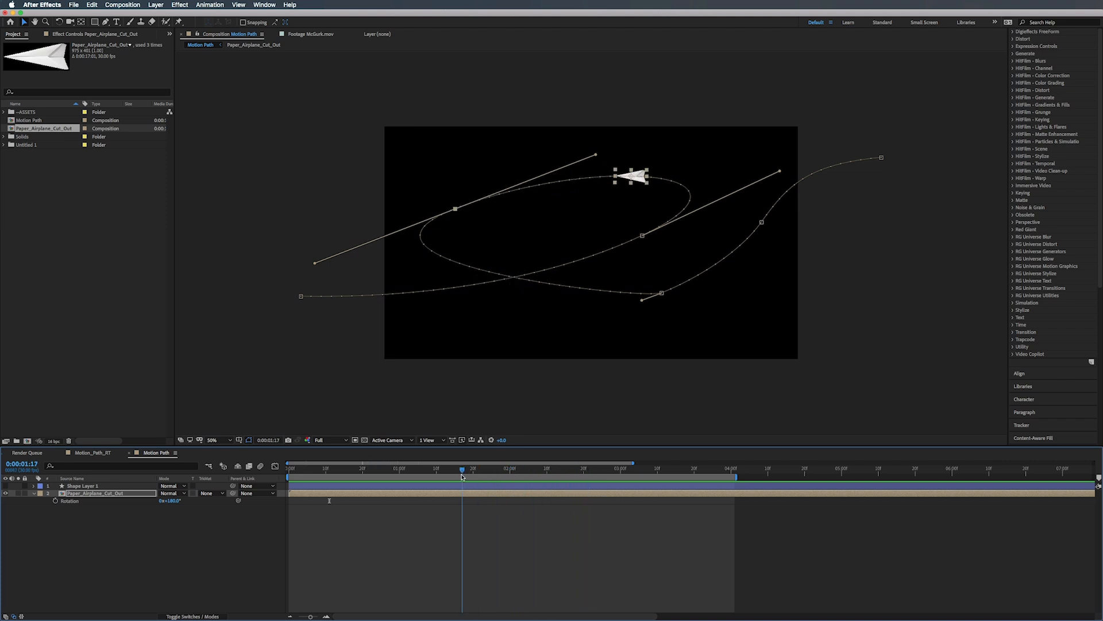
drag(316, 265, 351, 354)
click(643, 236)
drag(781, 173, 735, 149)
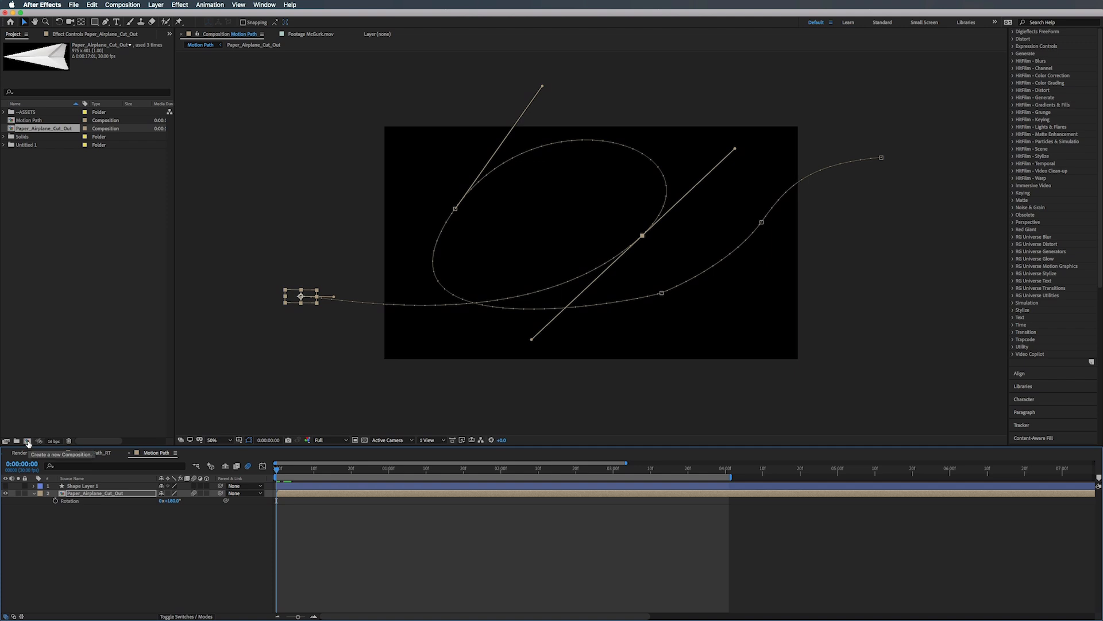
- Create a new composition named Text with the default settings
click(27, 441)
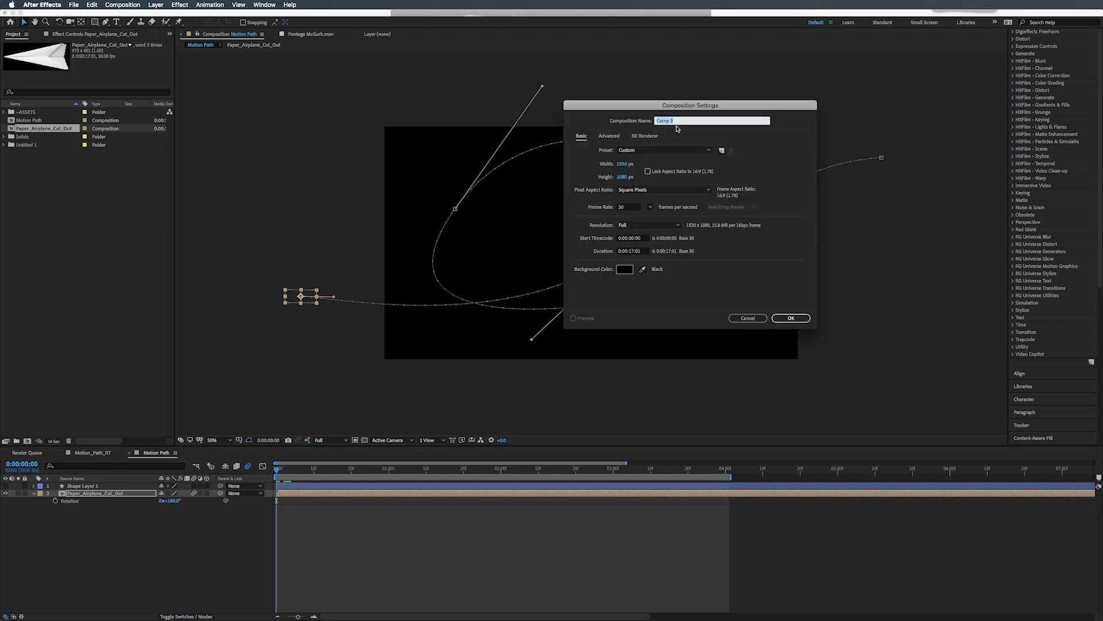
text(Text)
key(Return)
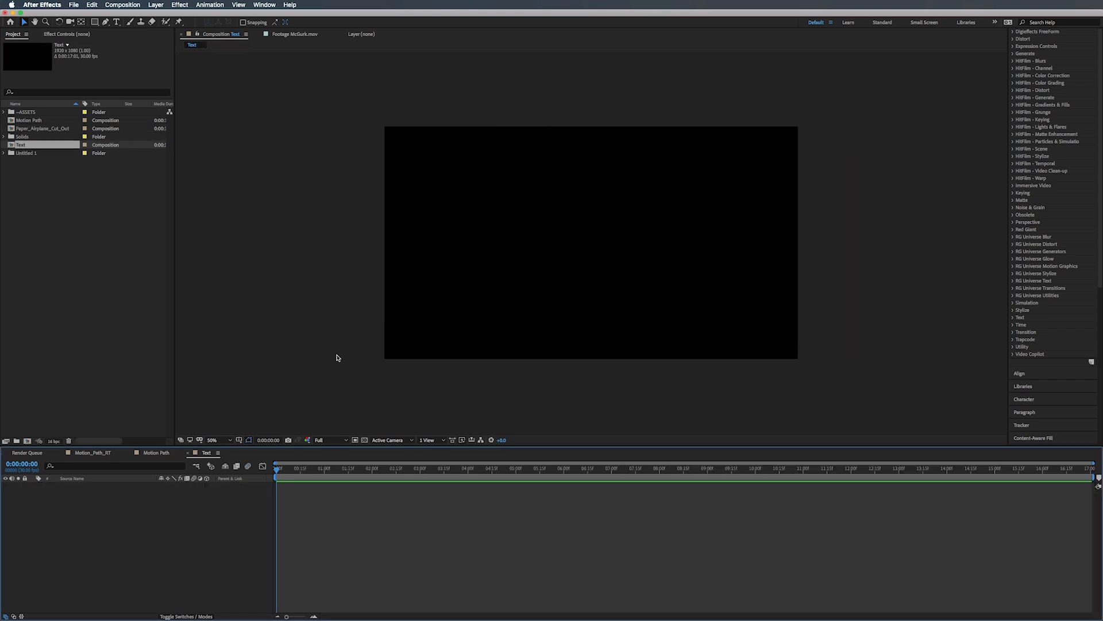
- Add a text layer reading "Motion Path" to the Text composition
right_click(202, 596)
mouse_move(259, 524)
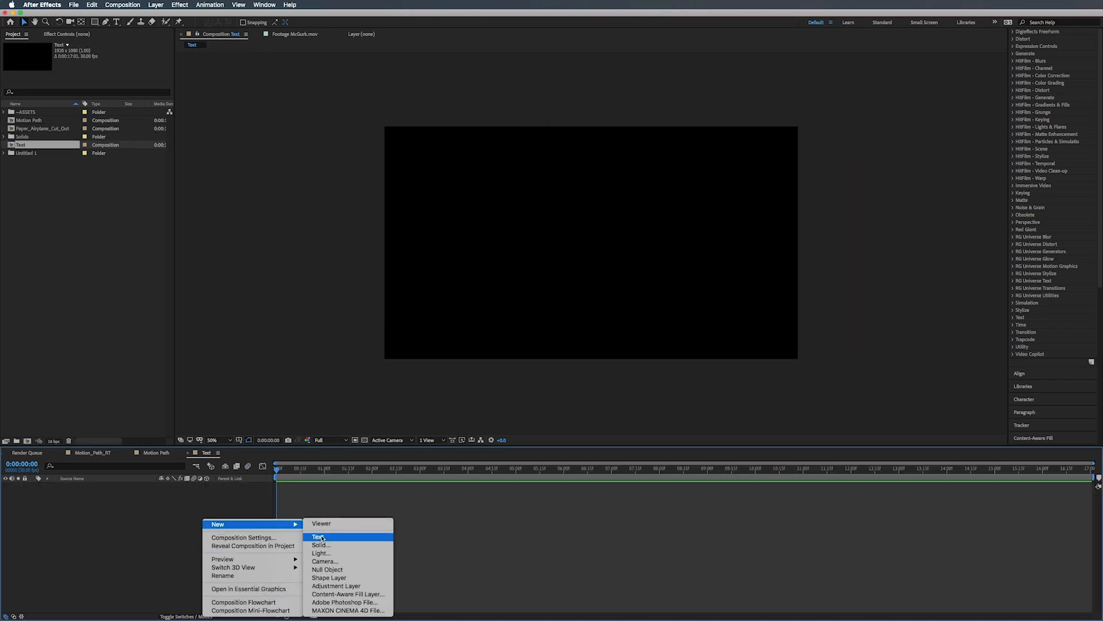
click(319, 536)
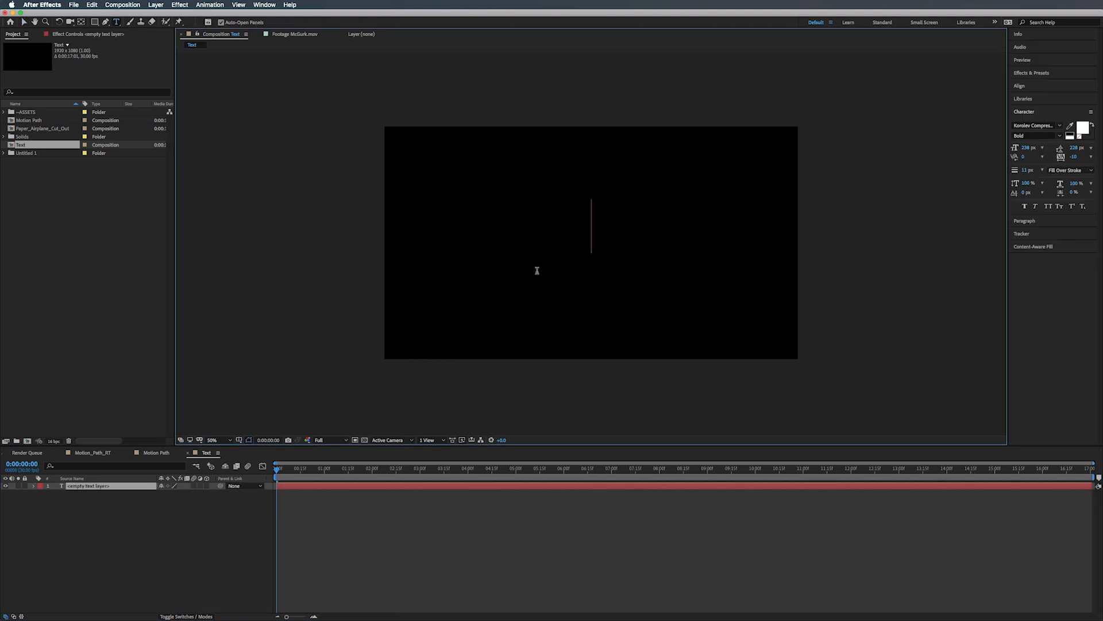
text(Mo)
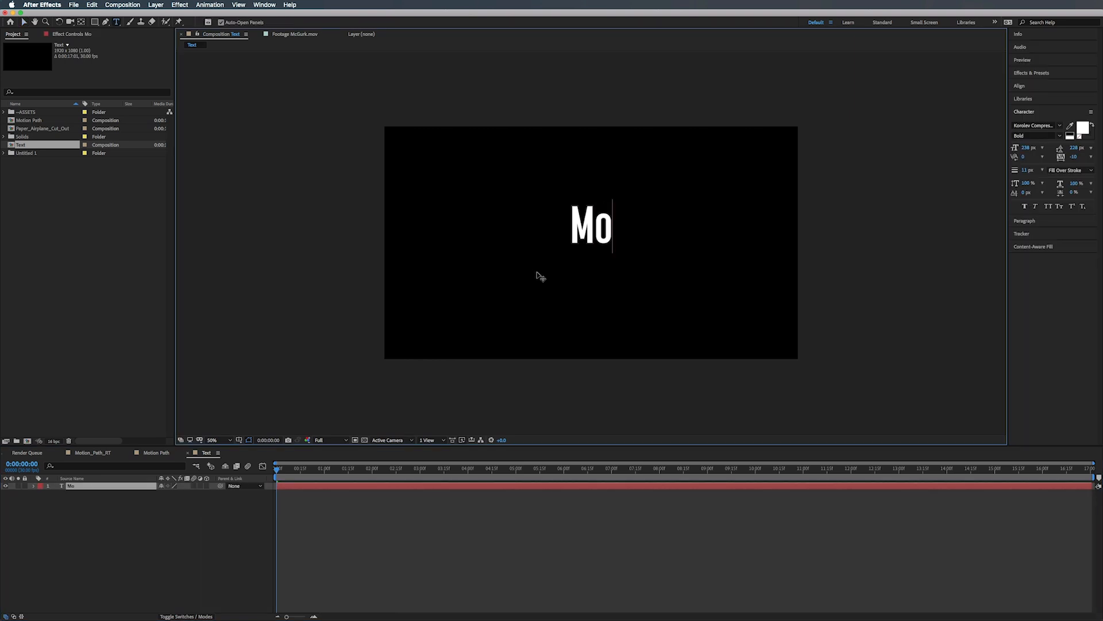
text(tion Path)
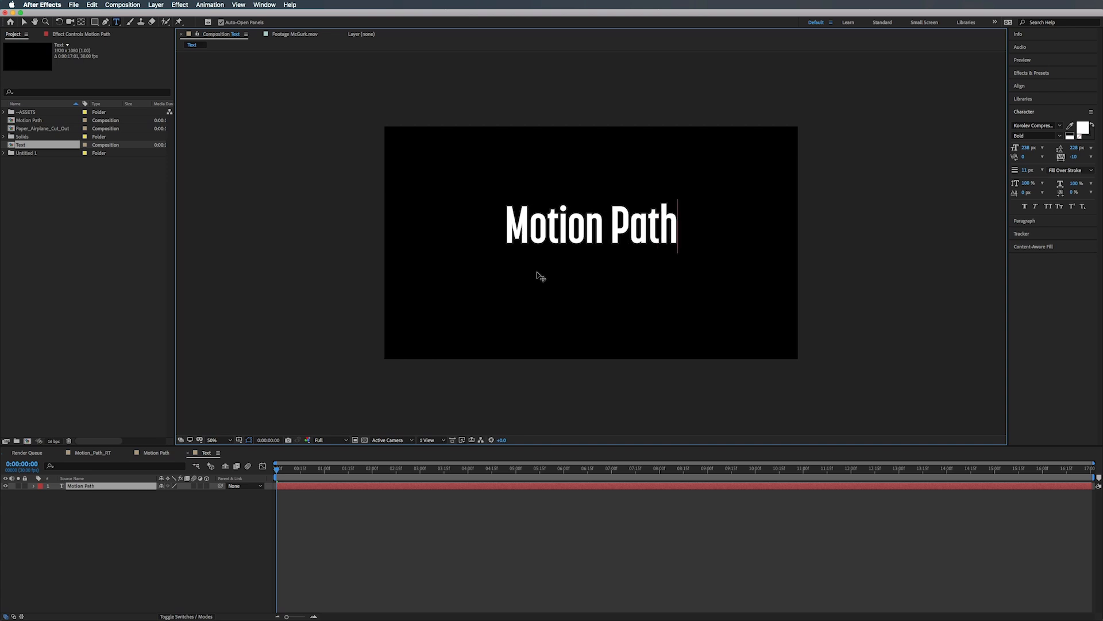
click(172, 499)
- Align the Motion Path text layer to the composition's horizontal and vertical center and deselect it
key(g)
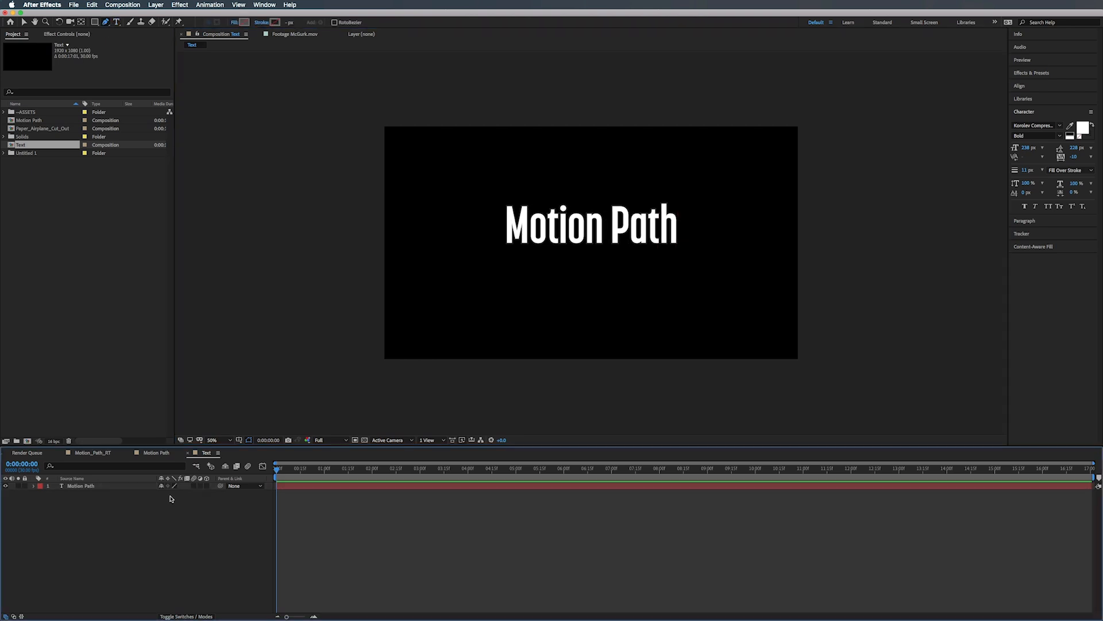
click(1028, 88)
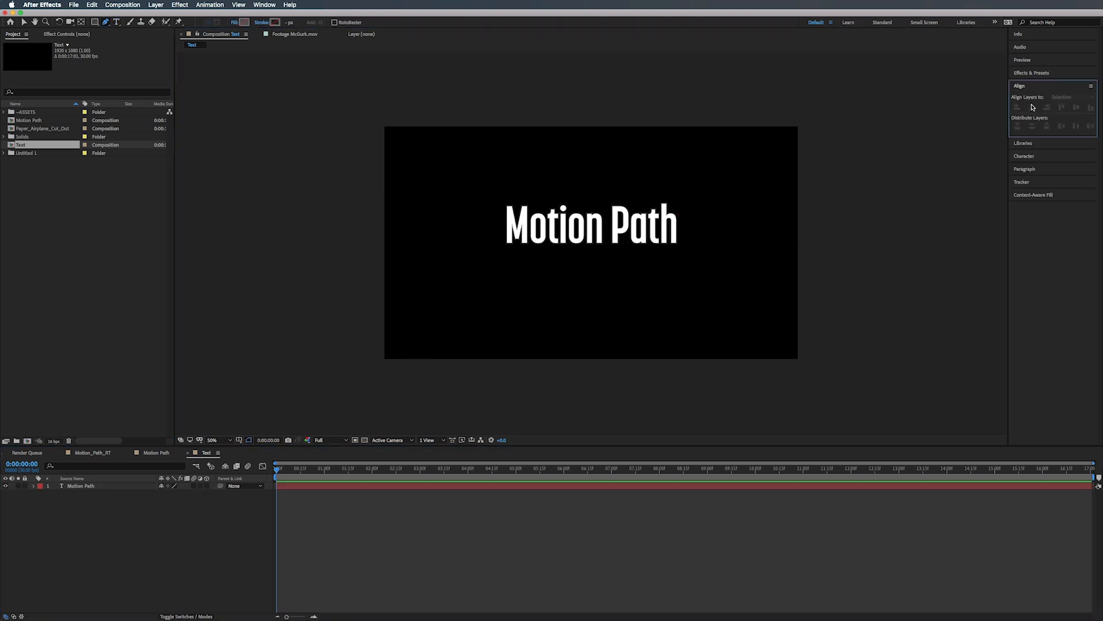
click(572, 486)
click(1032, 108)
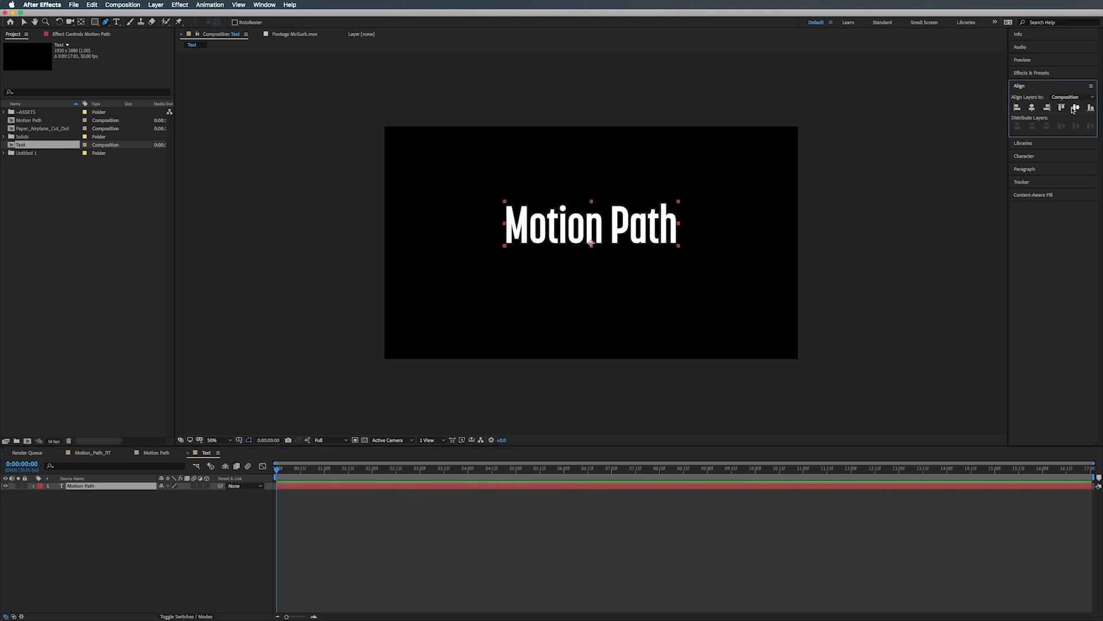
click(1075, 108)
click(274, 478)
click(116, 527)
- Draw an open six-point Pen path arching over the text and extending past both frame sides, and move its start point farther left
click(201, 40)
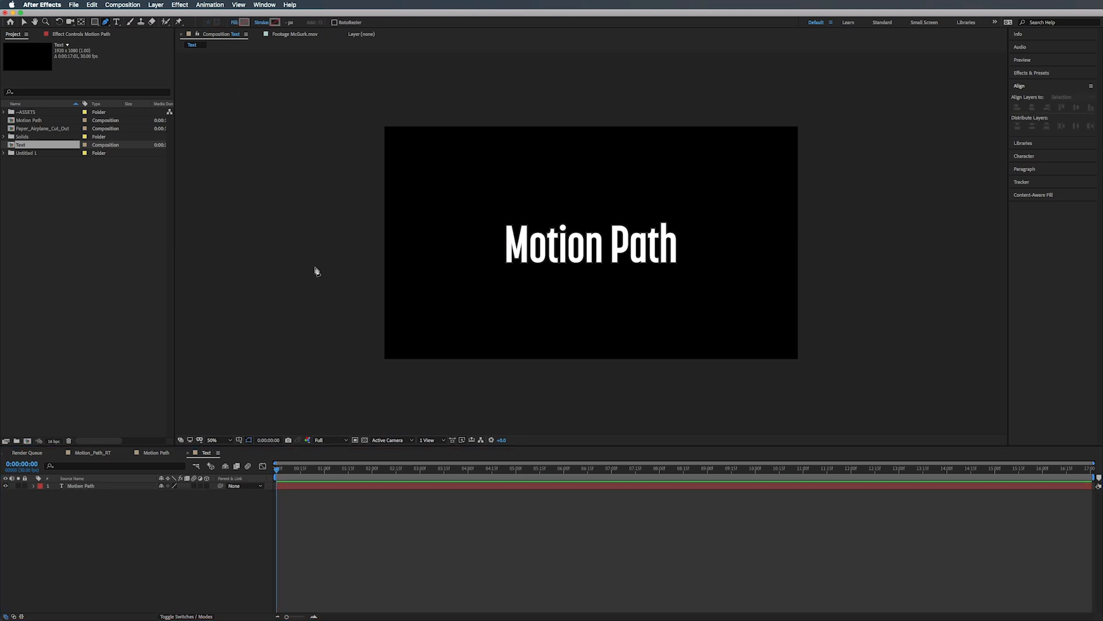
drag(308, 313, 349, 309)
drag(471, 299, 510, 259)
drag(582, 149, 646, 149)
drag(684, 205, 701, 244)
drag(797, 296, 947, 212)
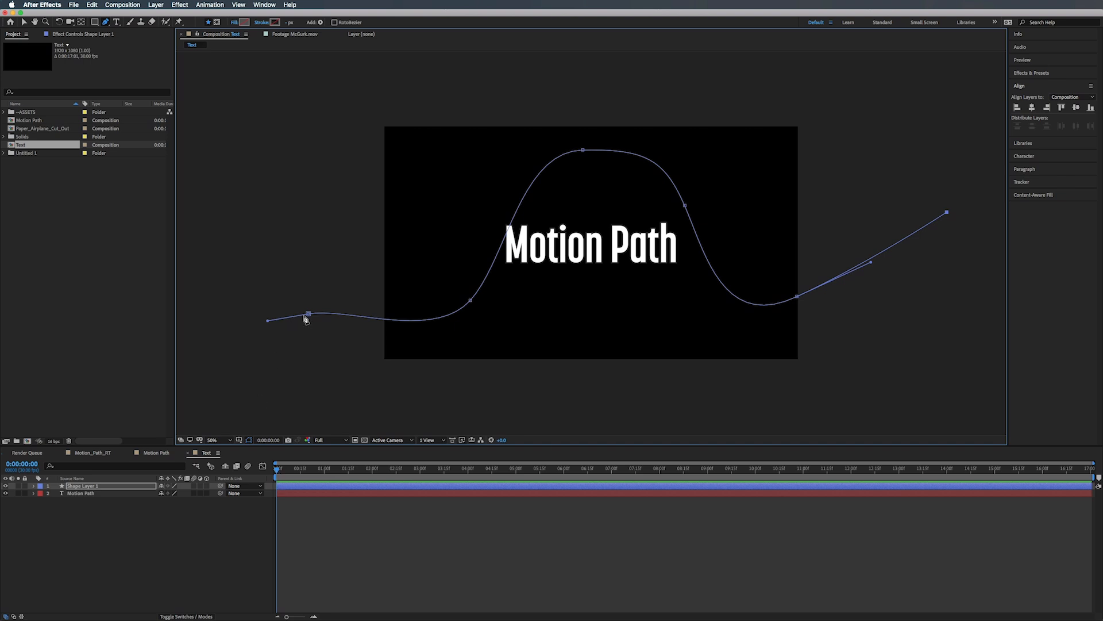
key(v)
drag(309, 314, 266, 317)
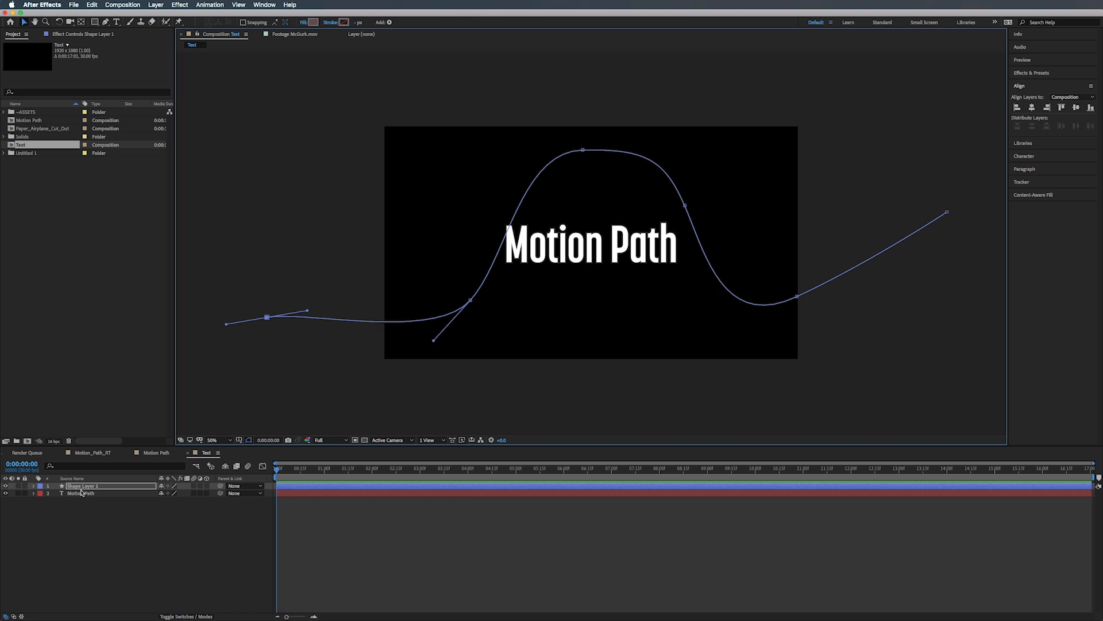
- Expand Shape Layer 1 down to the Path property of Path 1 and copy it
click(33, 487)
click(40, 494)
click(48, 501)
click(56, 509)
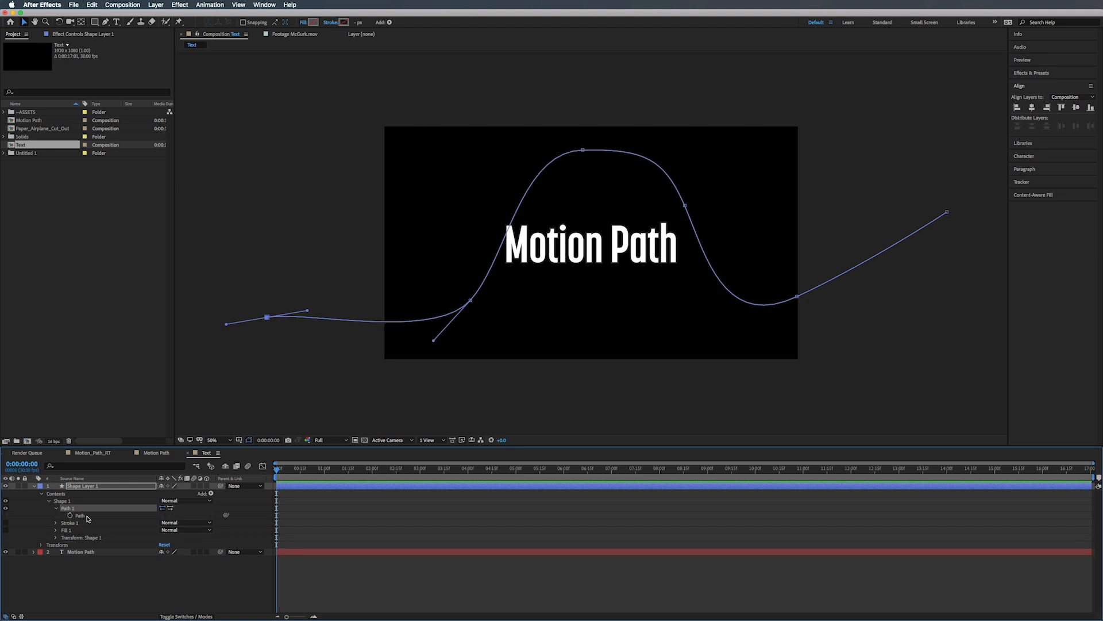
click(86, 517)
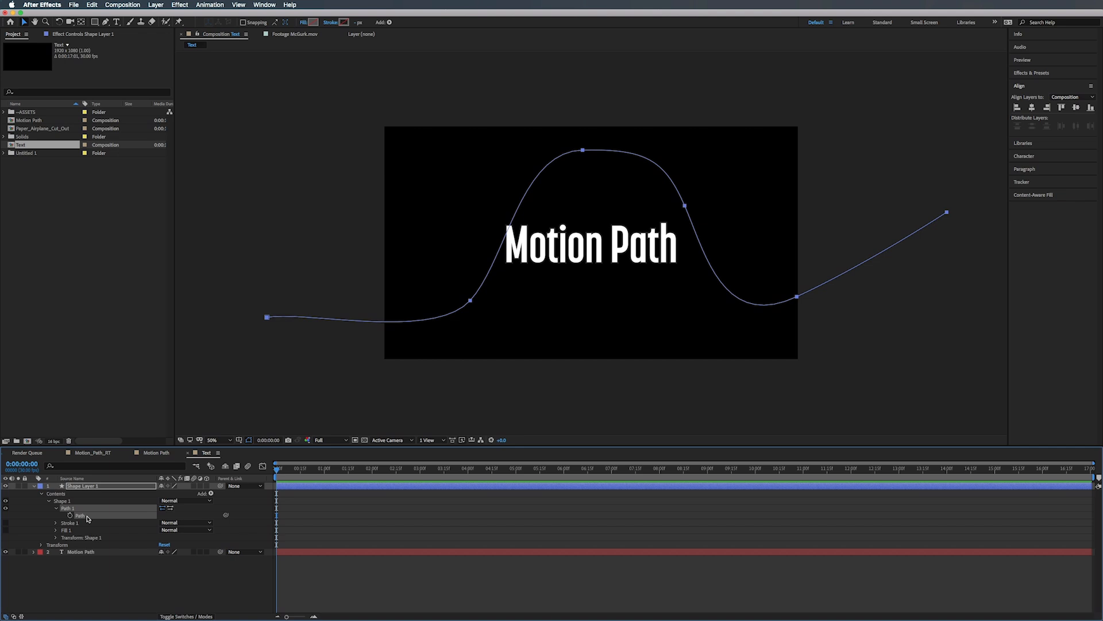
- Paste the copied path into the Motion Path text layer's Position property and scrub to 0:00:01:10
click(86, 552)
key(p)
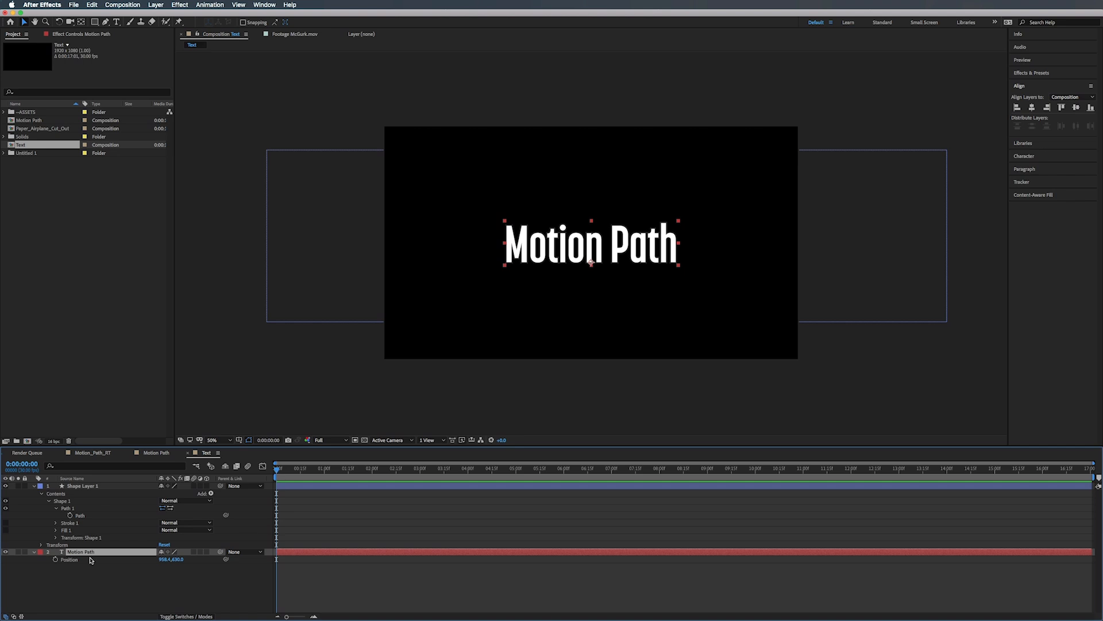
click(90, 560)
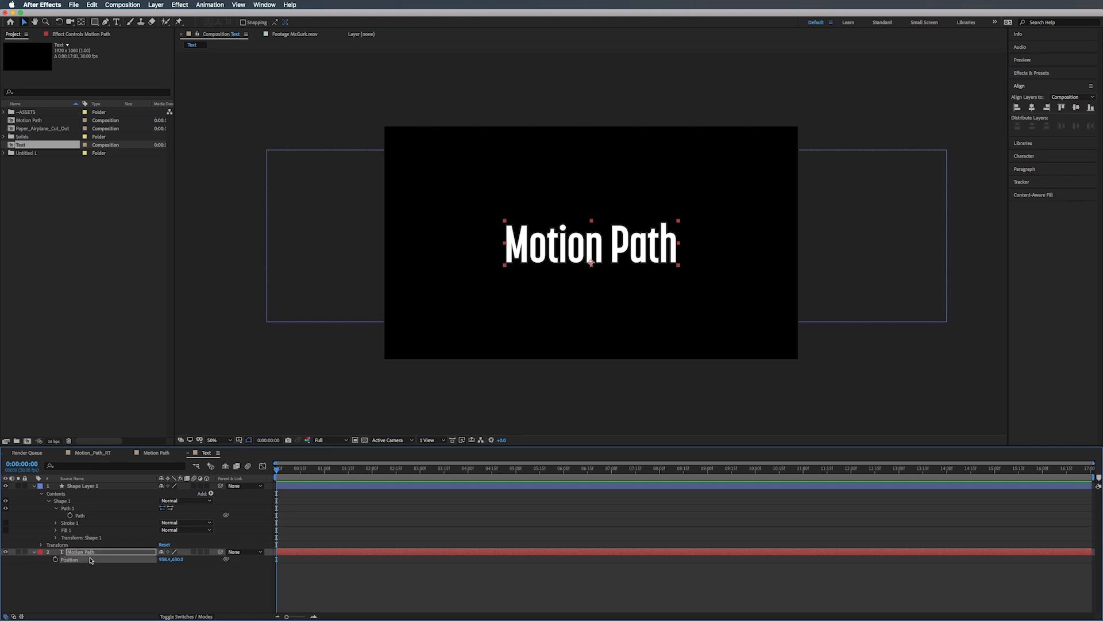
key(super+v)
drag(278, 470, 340, 470)
- Set the Motion Path text layer's auto-orientation to Orient Along Path
right_click(357, 552)
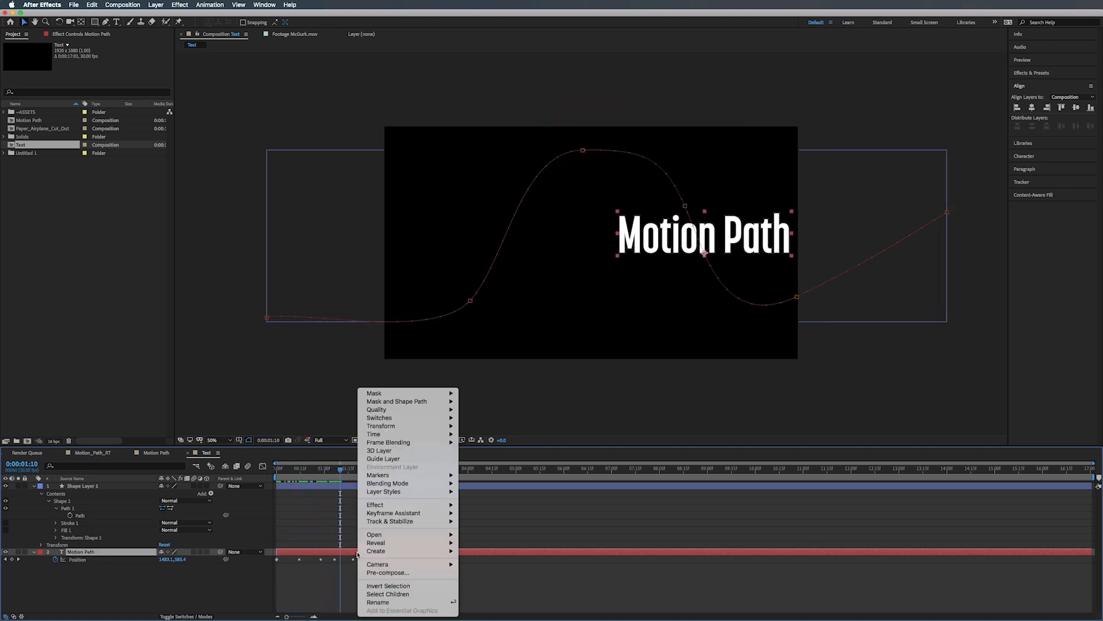
mouse_move(402, 426)
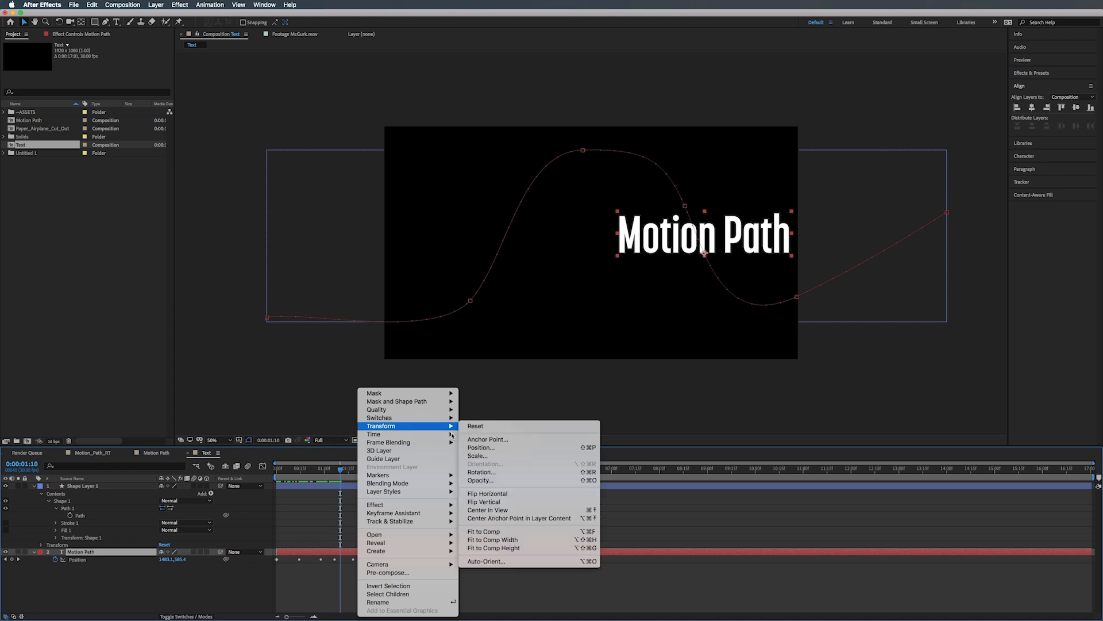
click(497, 561)
click(497, 313)
click(600, 348)
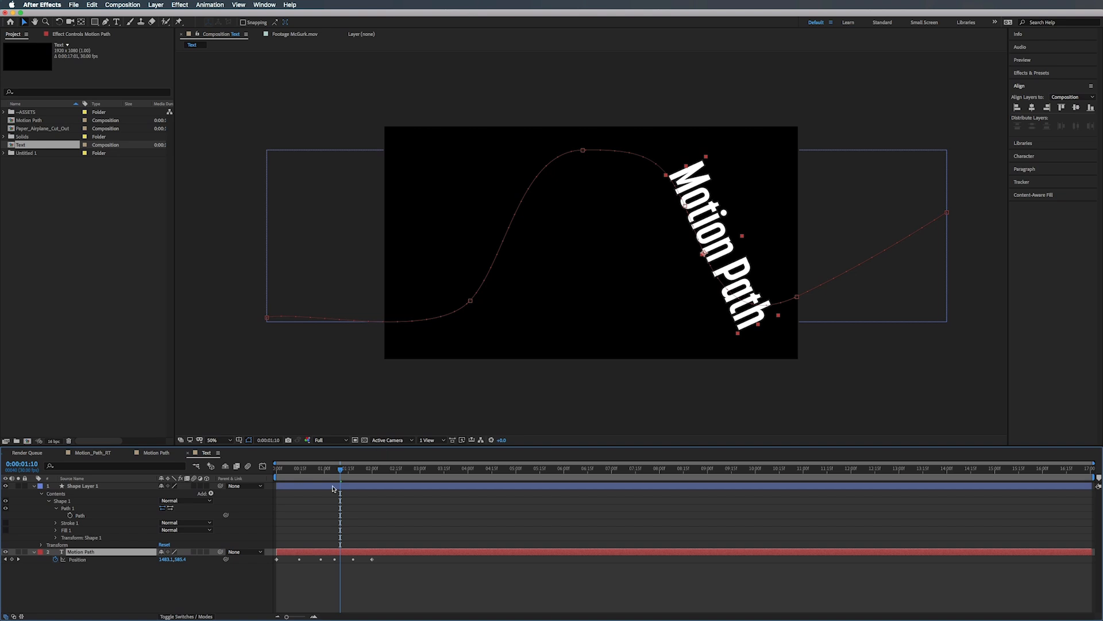
- Play back the text animation from the start and scrub to 0:00:01:10 to check how the text follows the curve
drag(340, 469, 233, 476)
key(space)
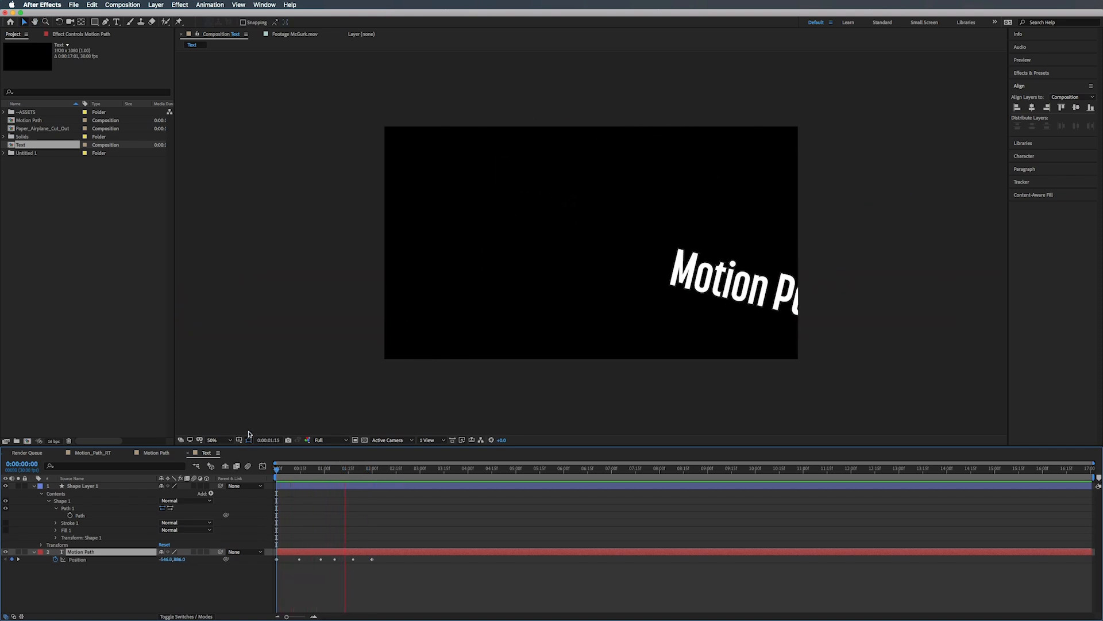
click(322, 474)
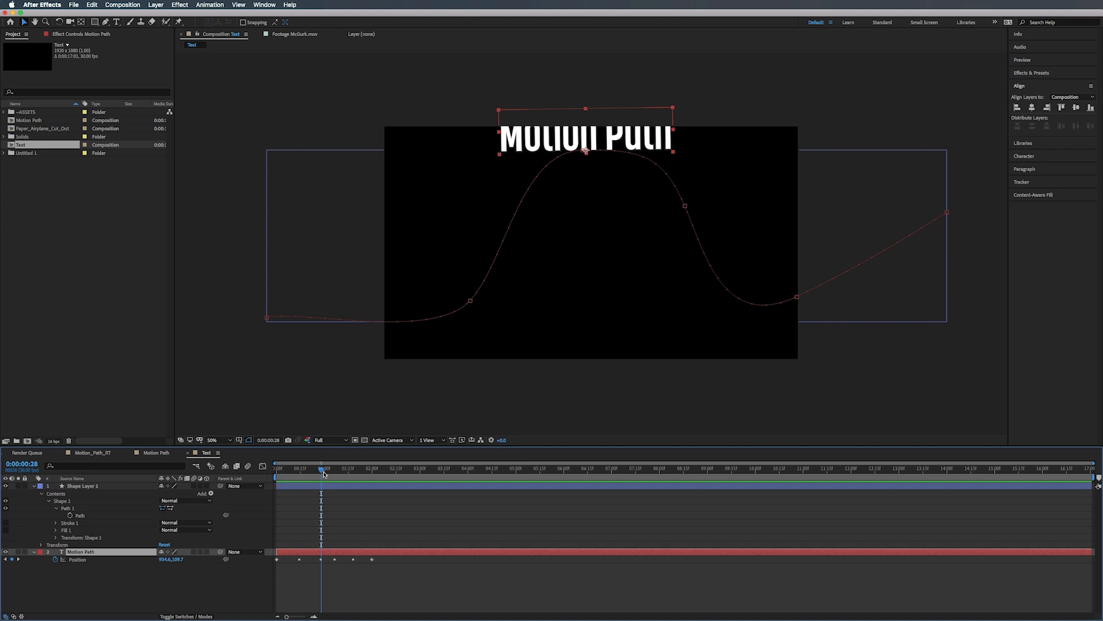
drag(323, 475, 340, 475)
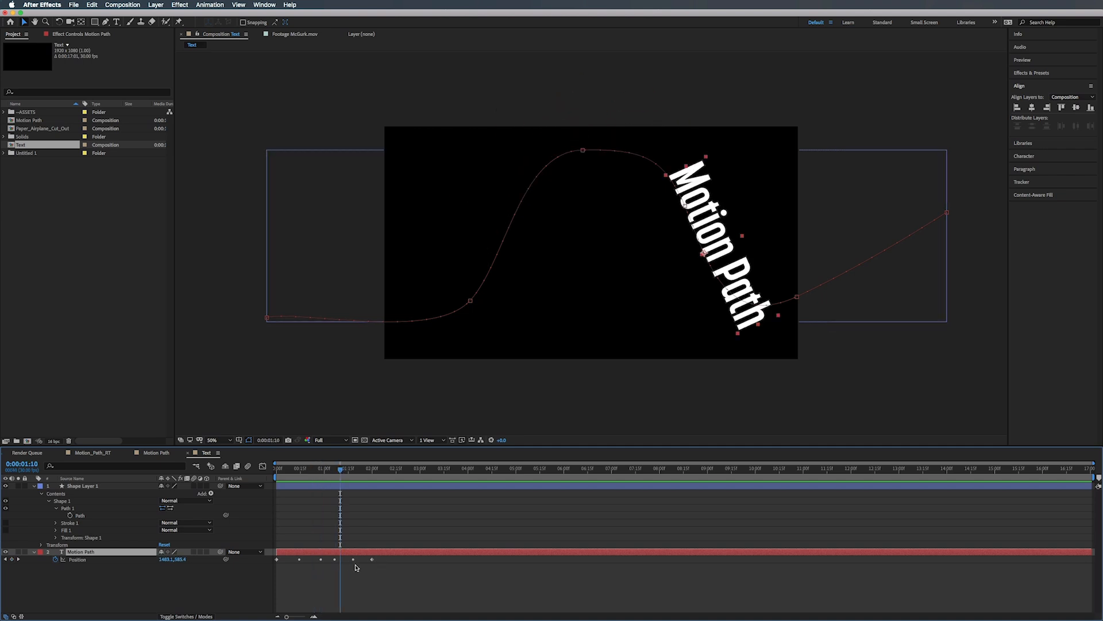
- Delete all Position keyframes from the Motion Path text layer and return it to the composition's center with its transform reset
drag(383, 561, 263, 577)
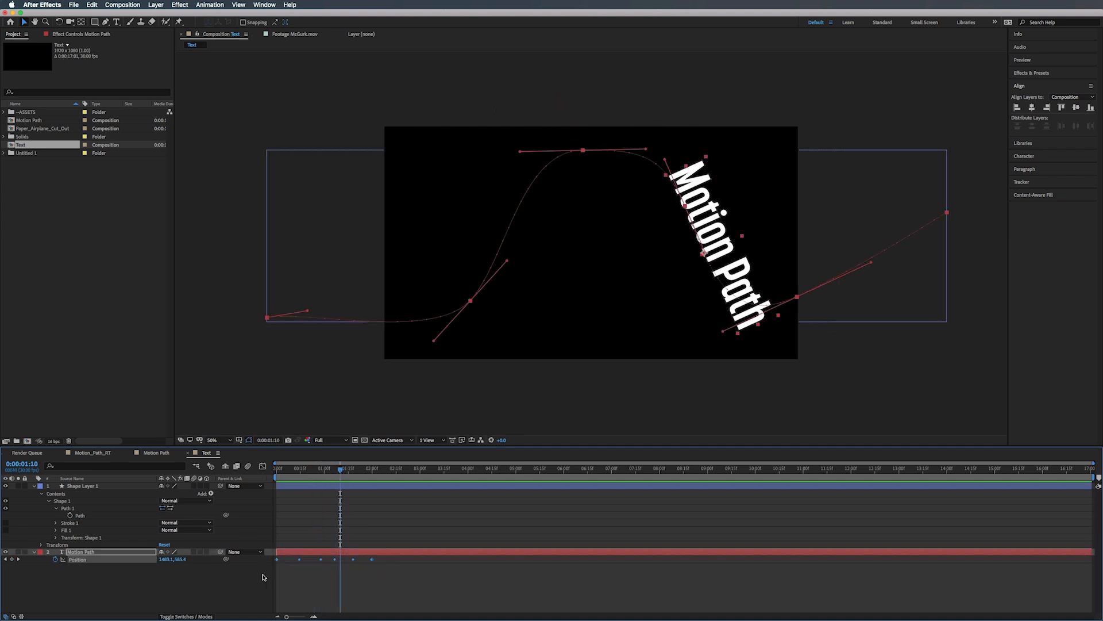
key(Delete)
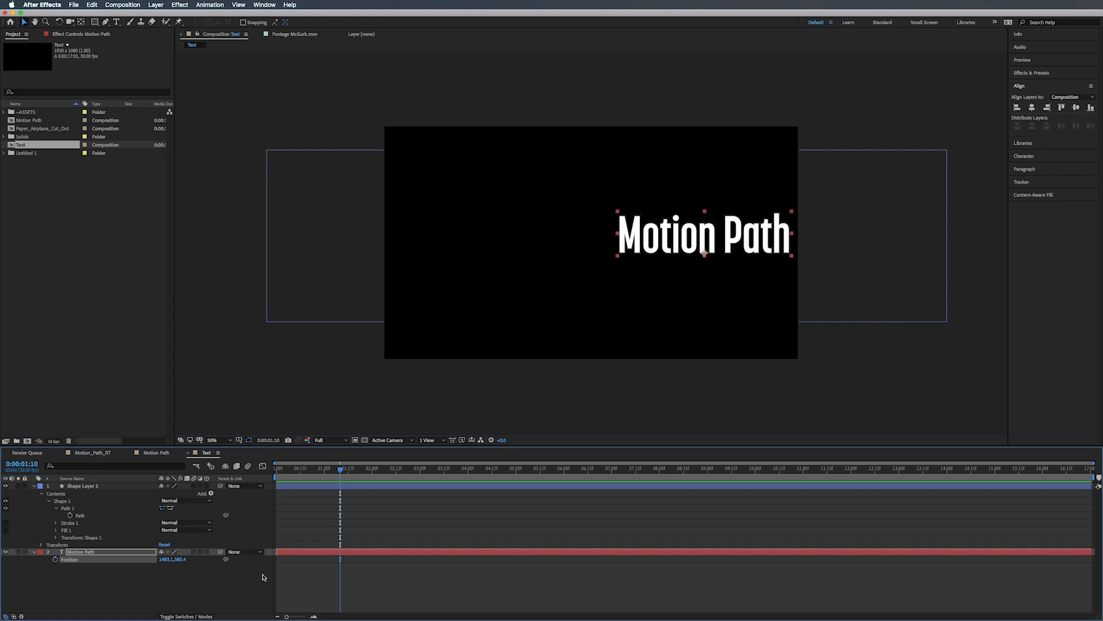
click(34, 551)
click(34, 551)
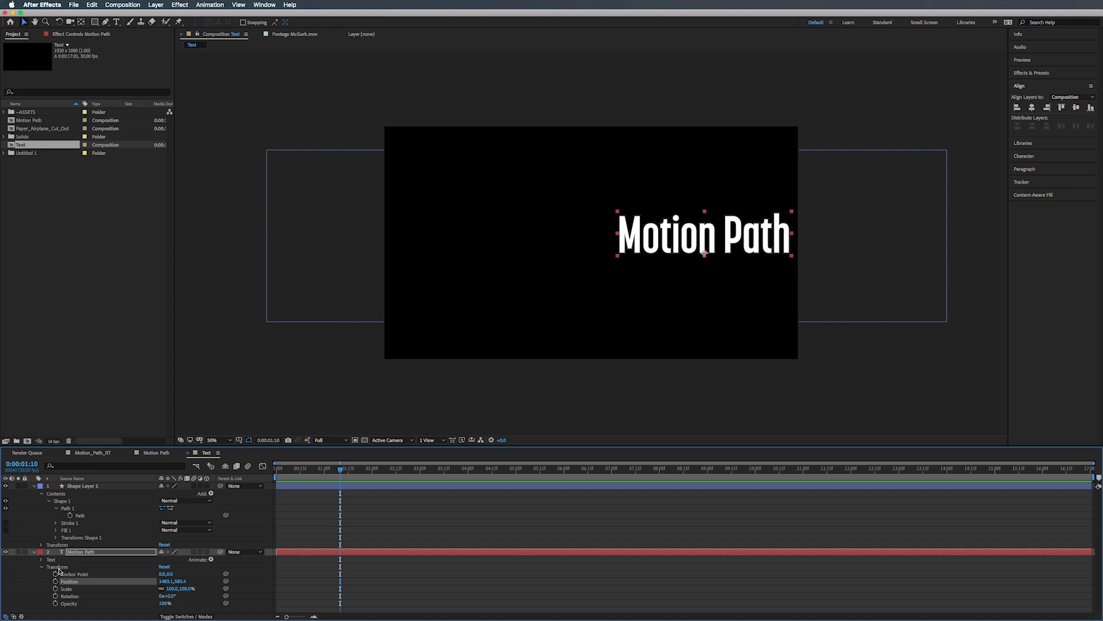
click(164, 566)
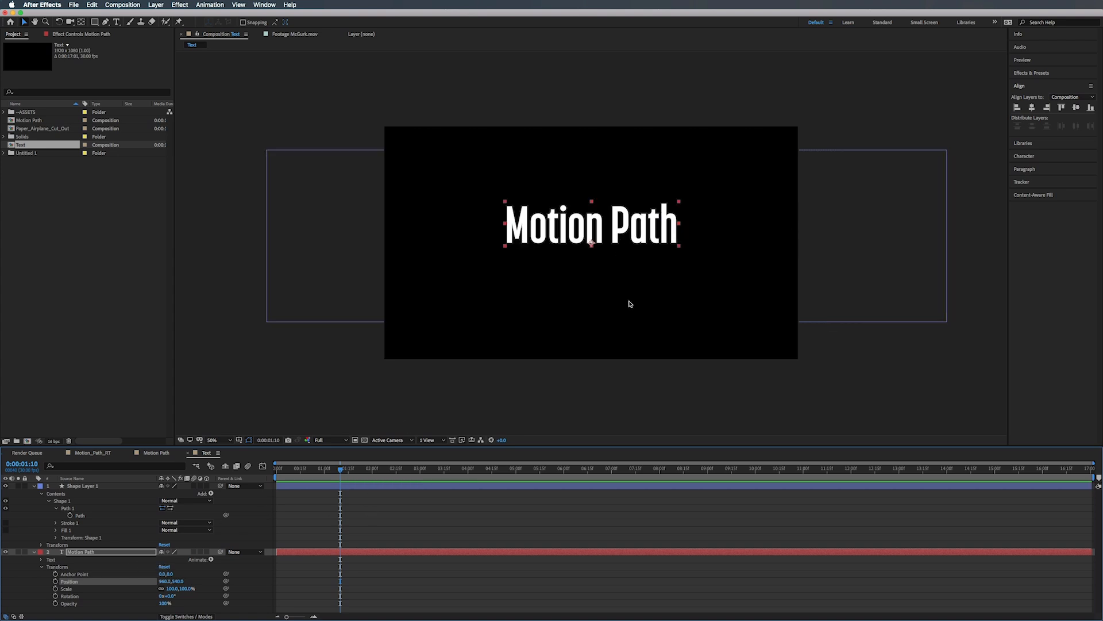
click(1032, 108)
click(1076, 108)
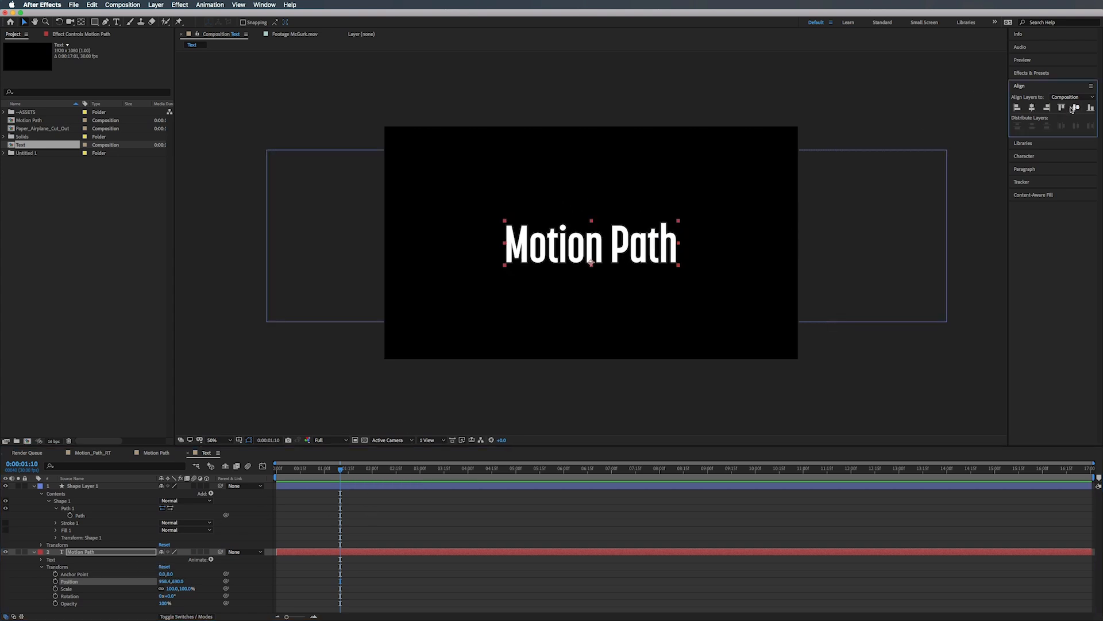
- Collapse the Motion Path text layer and delete Shape Layer 1 from the Text composition
click(33, 552)
click(77, 487)
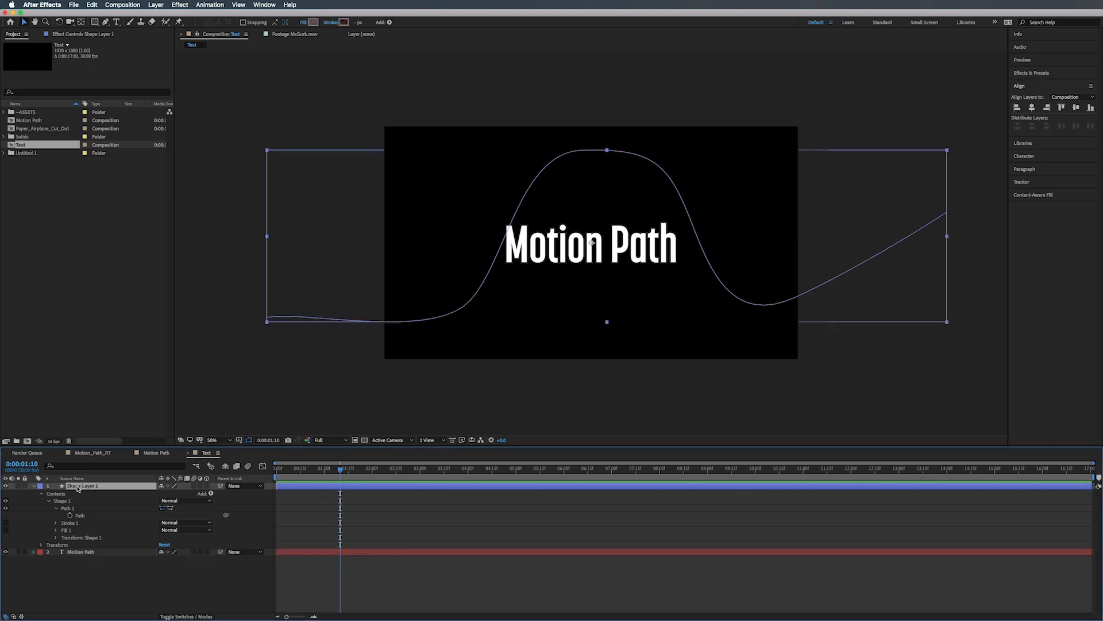
key(Delete)
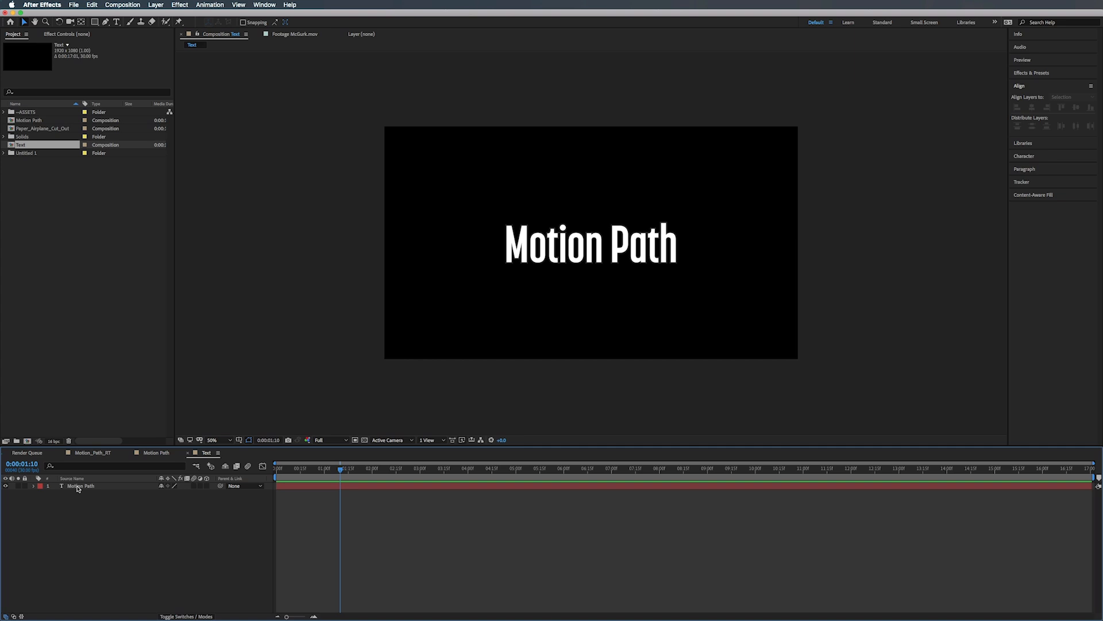
- Draw an open six-point curved mask on the Motion Path text layer with the Pen tool, running across and beyond both sides of the frame
click(78, 487)
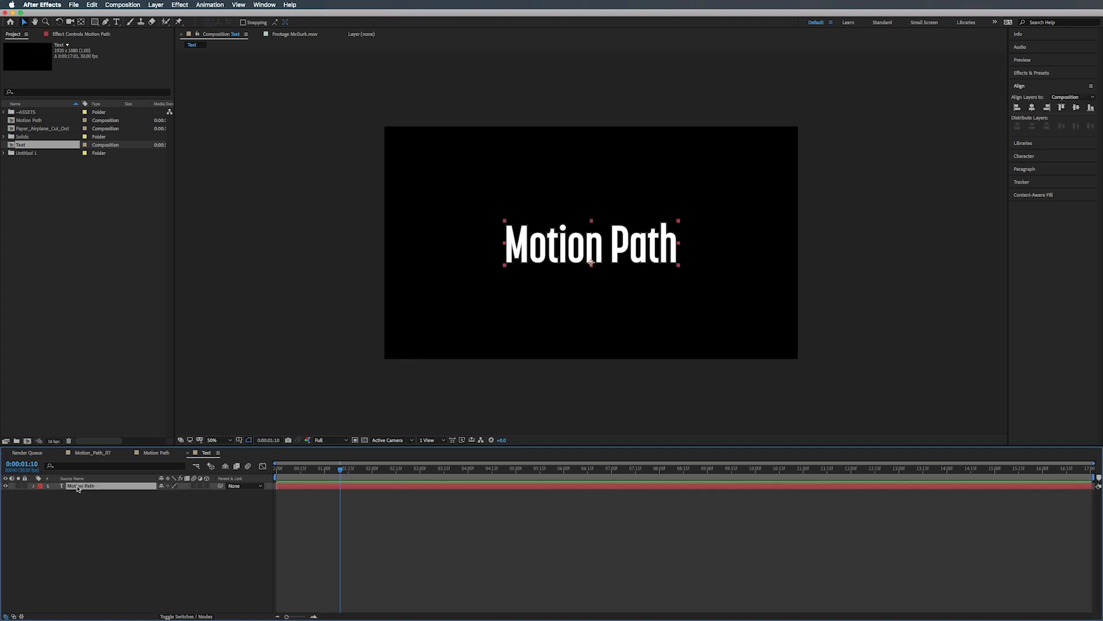
click(105, 23)
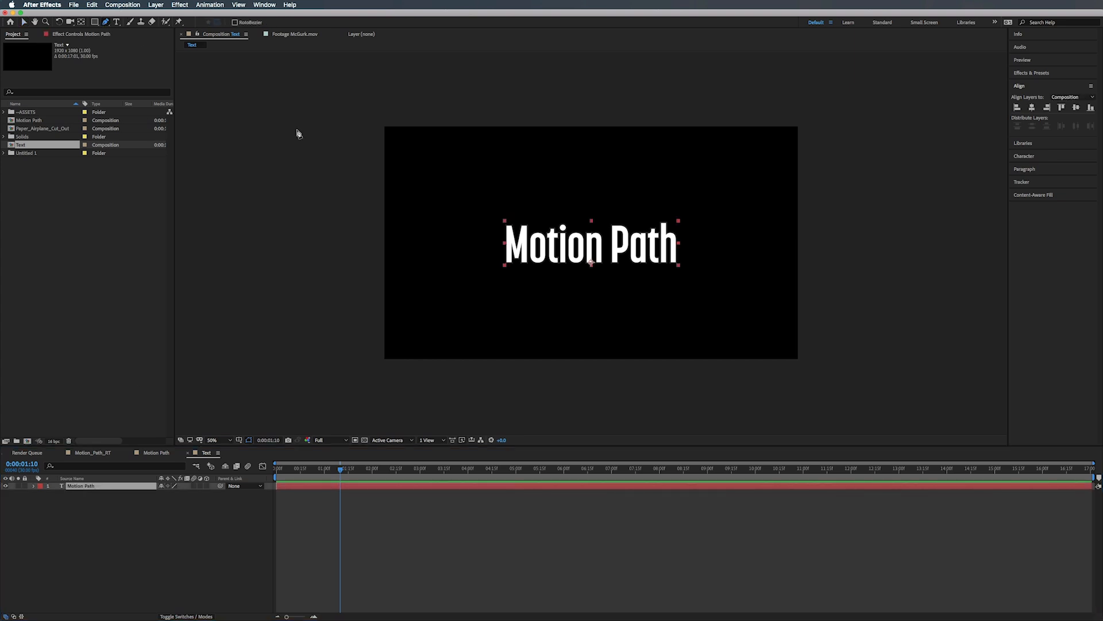
drag(278, 326, 354, 324)
drag(475, 296, 501, 266)
drag(539, 163, 635, 174)
drag(671, 227, 698, 267)
drag(735, 315, 798, 292)
drag(951, 232, 957, 233)
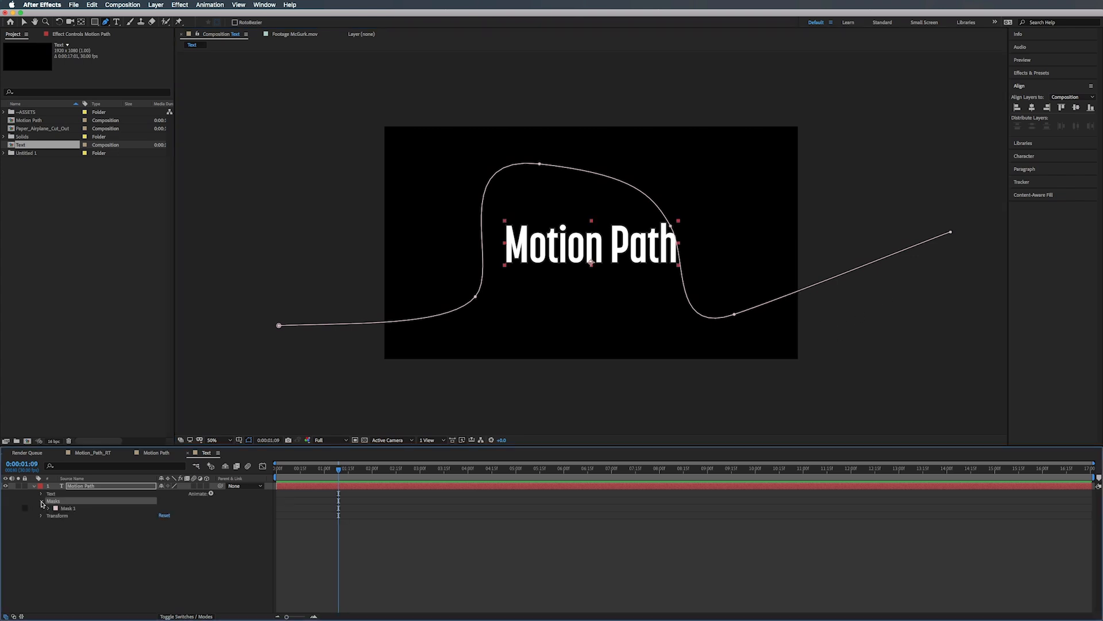
- Set the Motion Path text layer's Path option to Mask 1
click(41, 501)
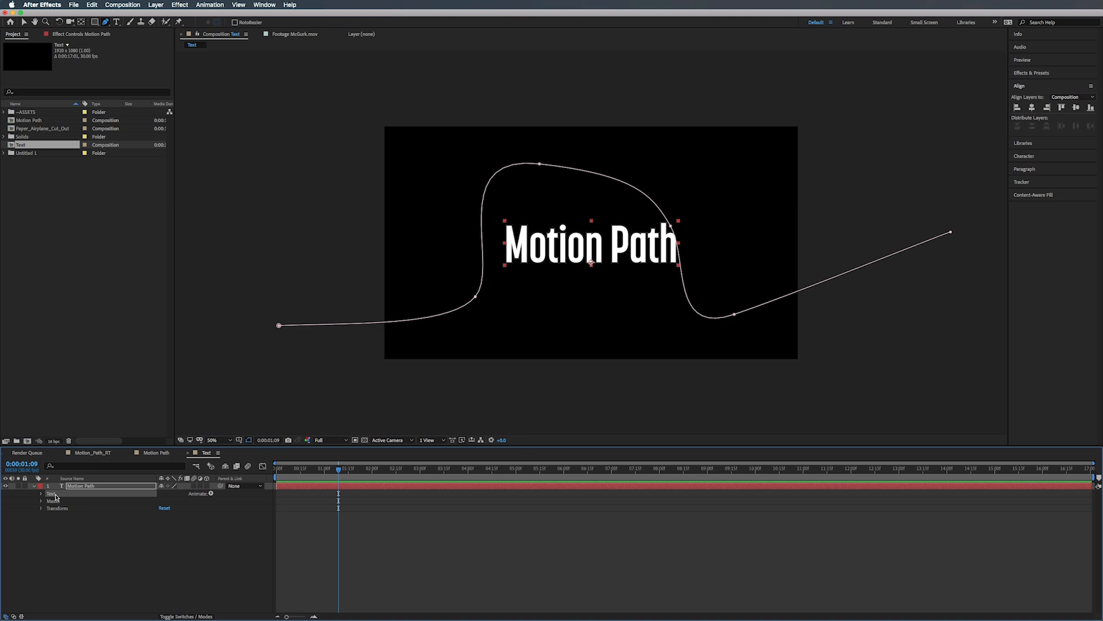
click(41, 494)
click(49, 508)
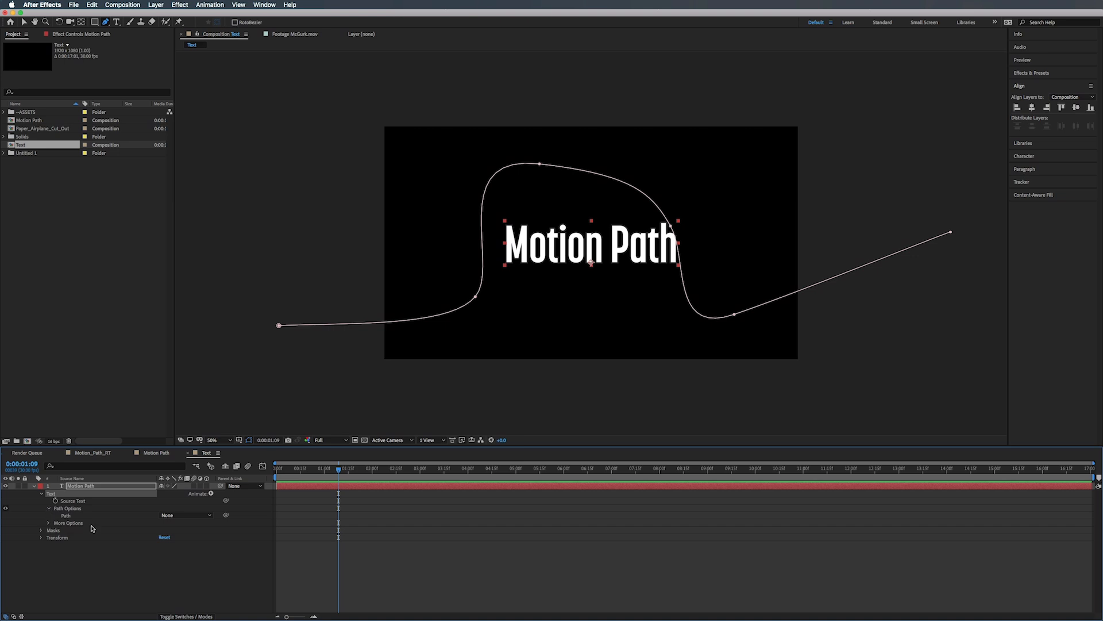
click(182, 515)
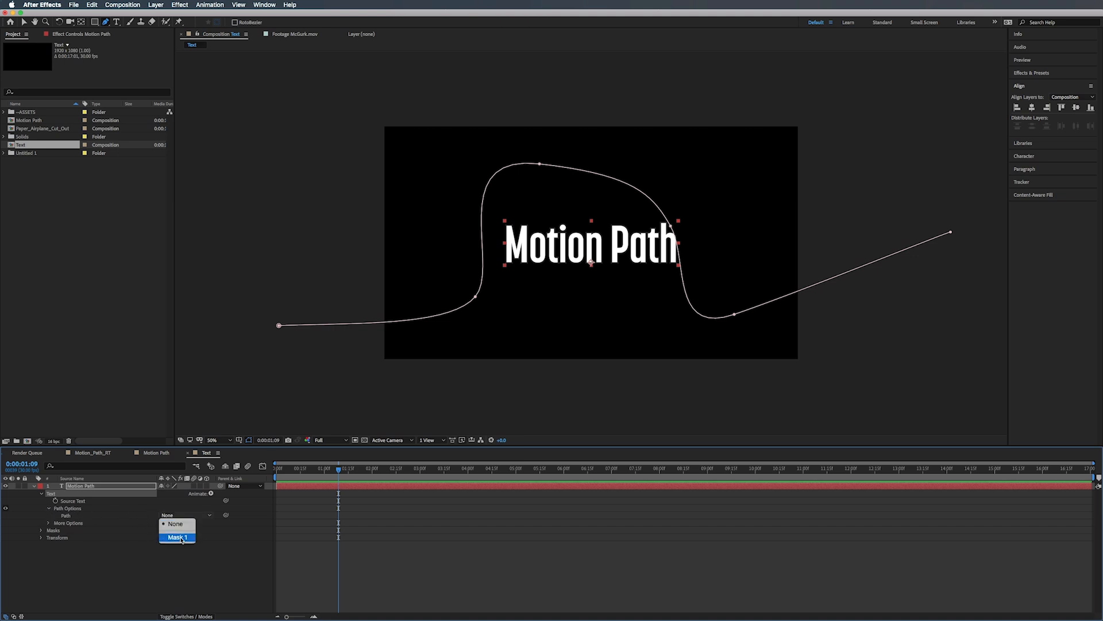
click(177, 537)
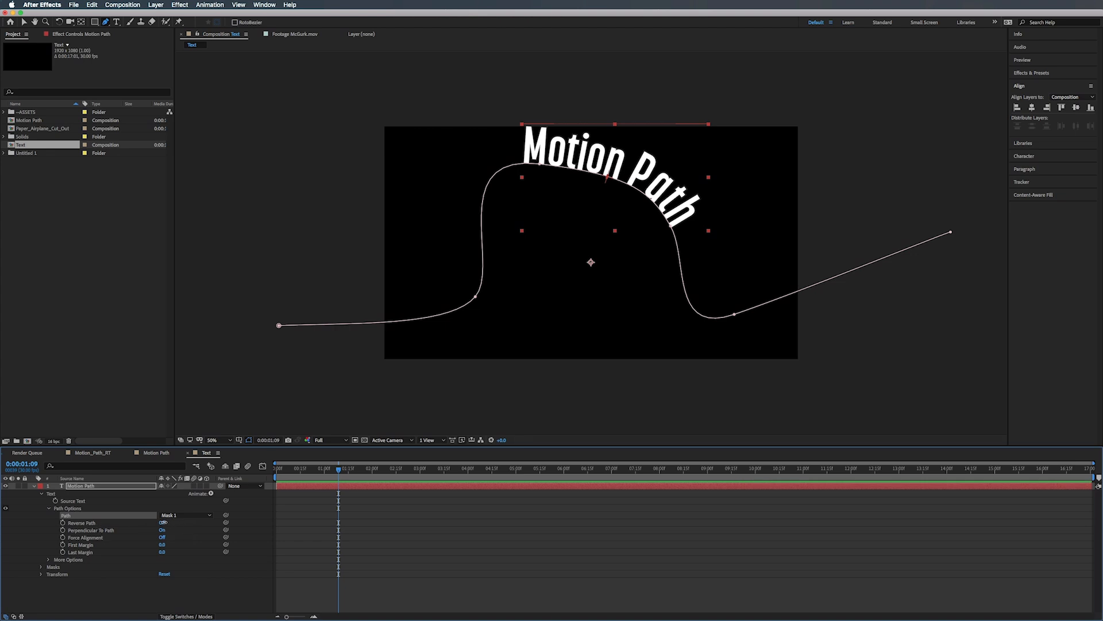
- Toggle the Reverse Path, Perpendicular To Path and Force Alignment options in turn to compare their effects, restoring each one
click(164, 523)
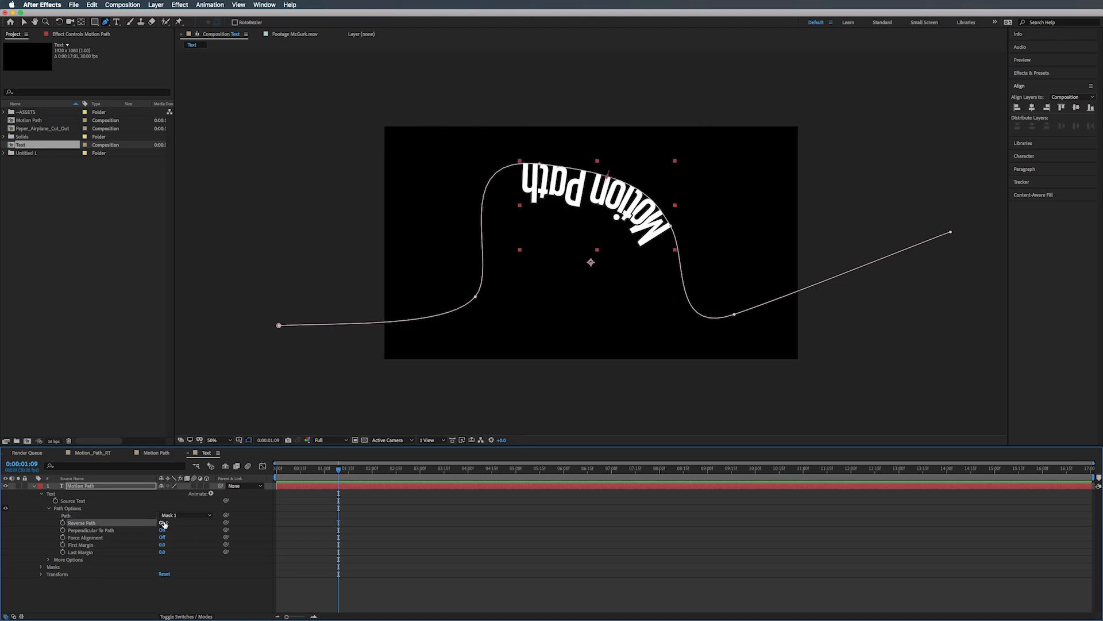
click(163, 523)
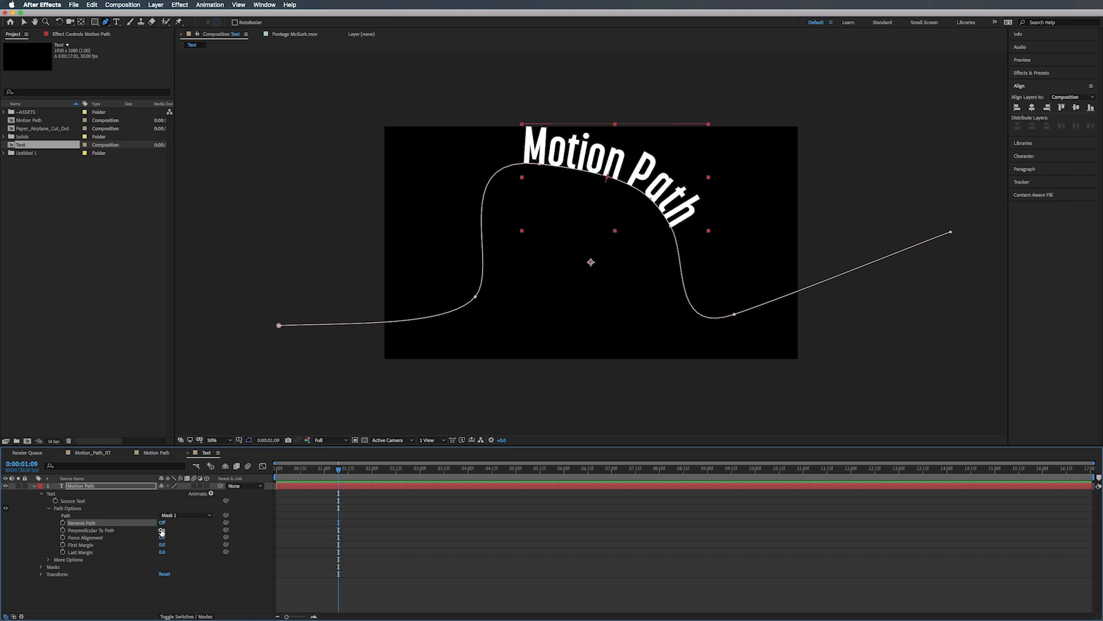
click(162, 530)
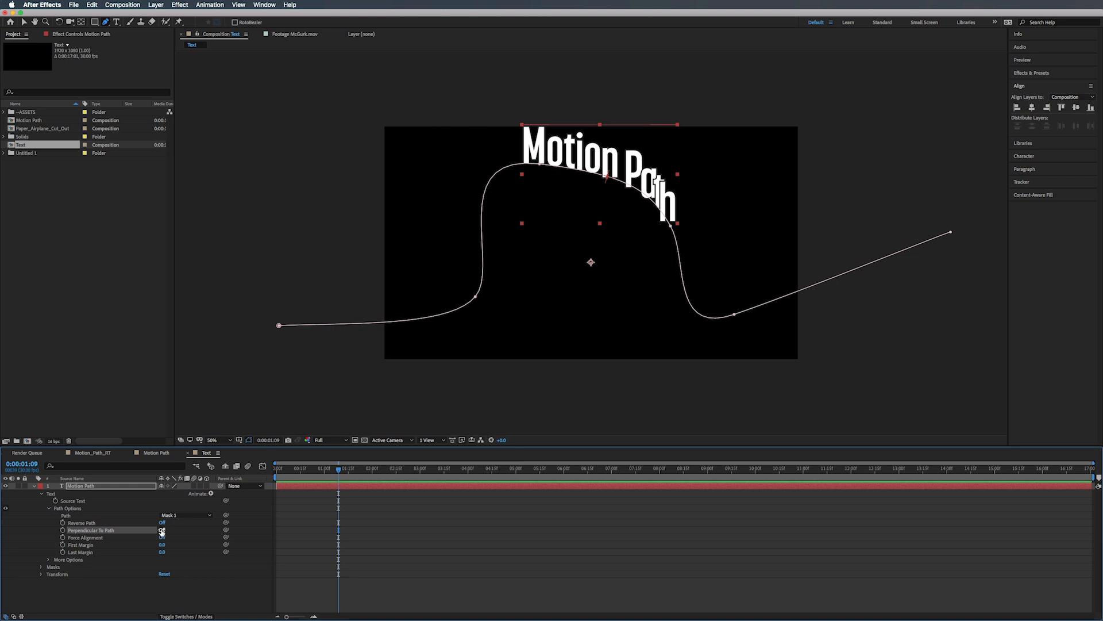
click(162, 530)
click(162, 530)
click(162, 530)
click(162, 530)
click(162, 530)
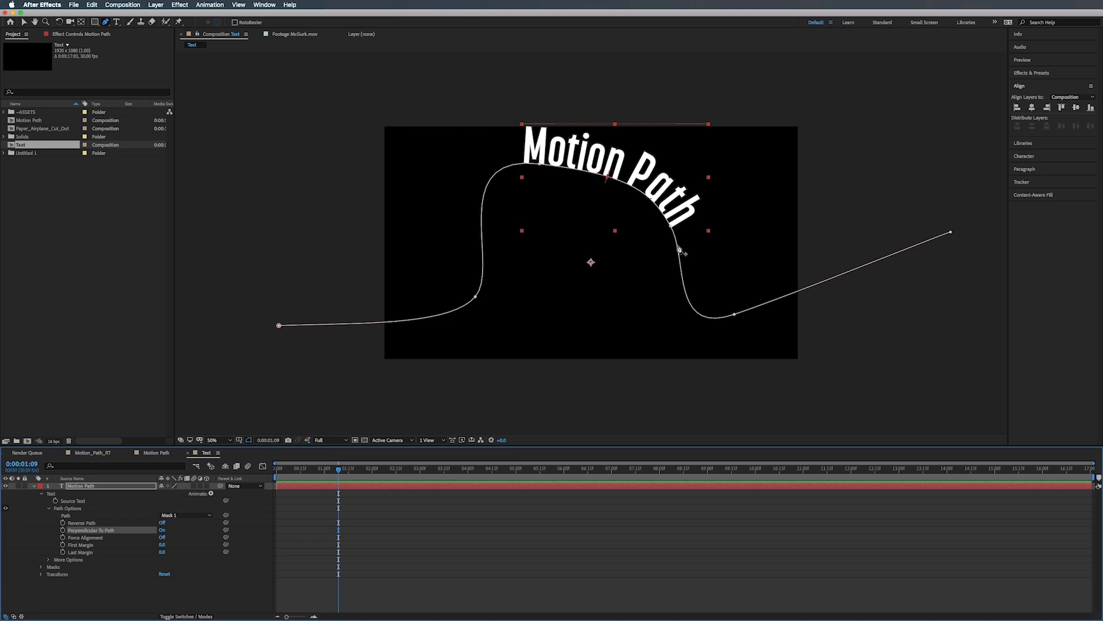
click(162, 530)
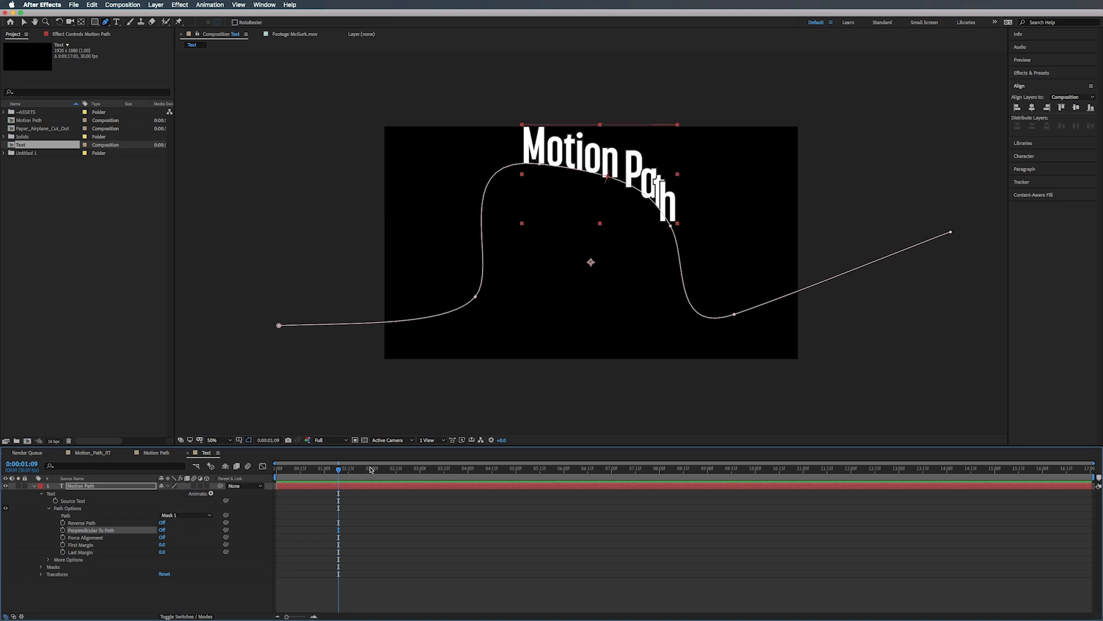
click(162, 530)
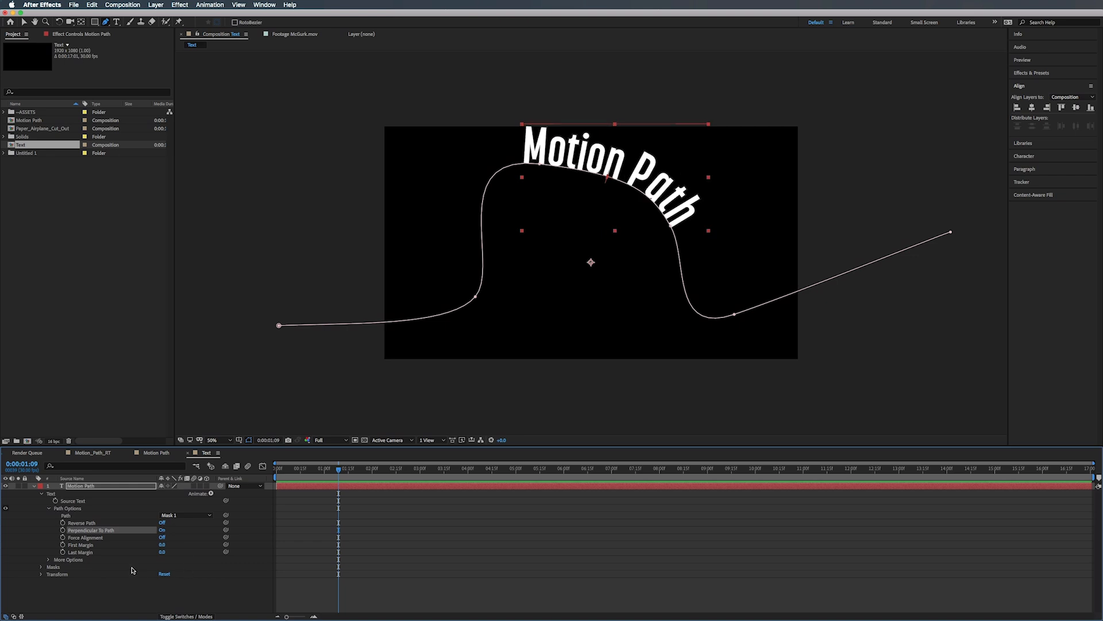
click(163, 537)
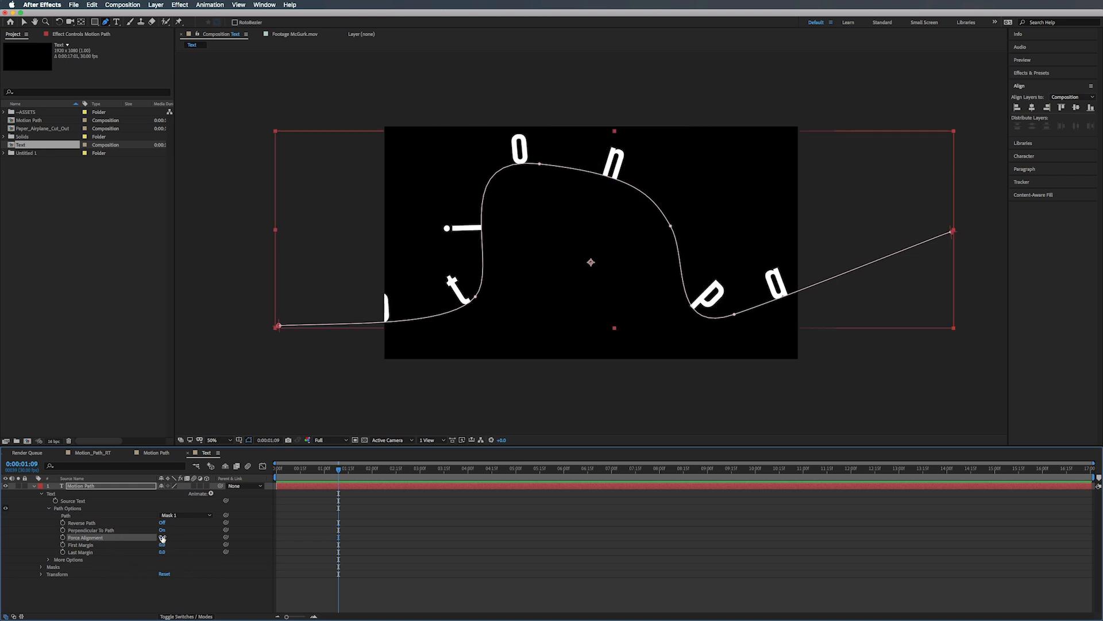
click(163, 537)
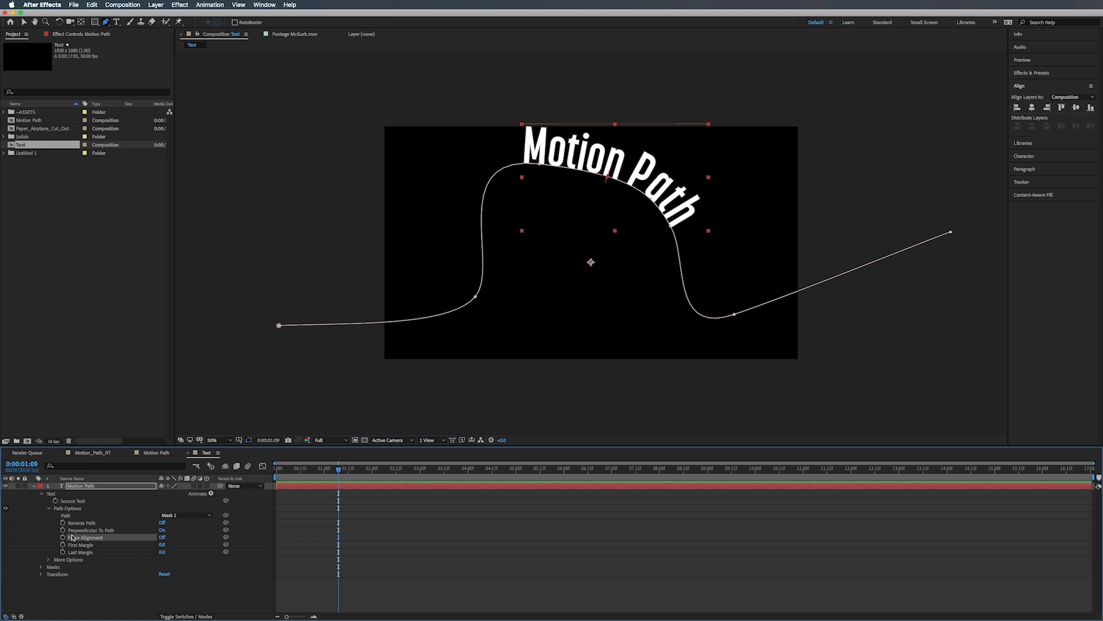
- Try shifting the Motion Path layer's Position and undo the change
key(p)
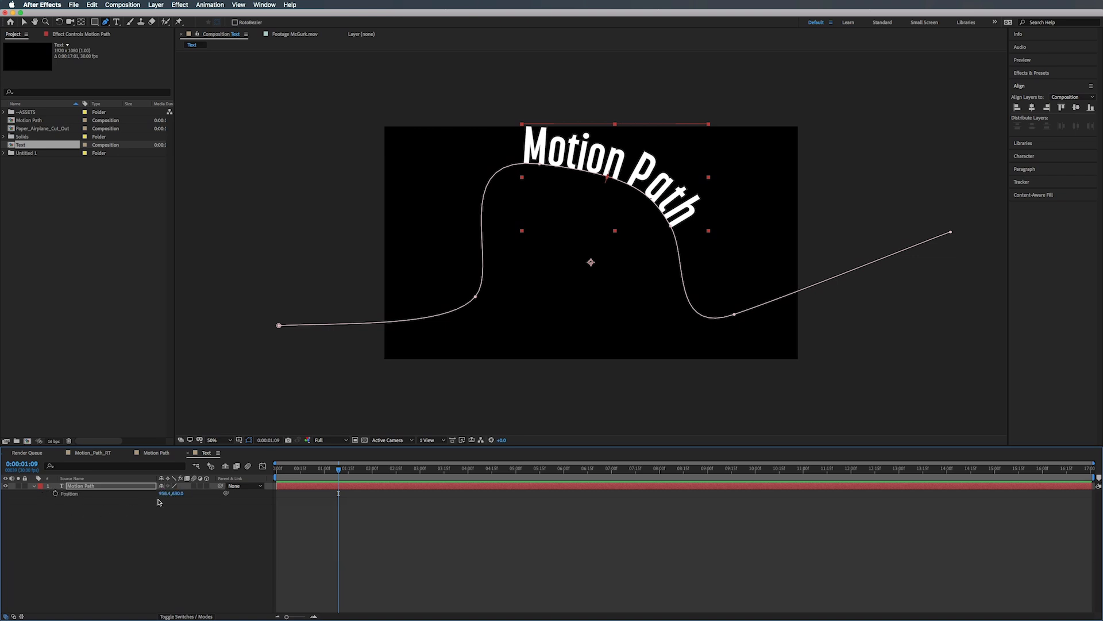
drag(165, 493, 6, 479)
key(super+z)
- Set the text's First Margin path option to about -2009 and keyframe it at 0:00:01:09
click(34, 486)
click(34, 486)
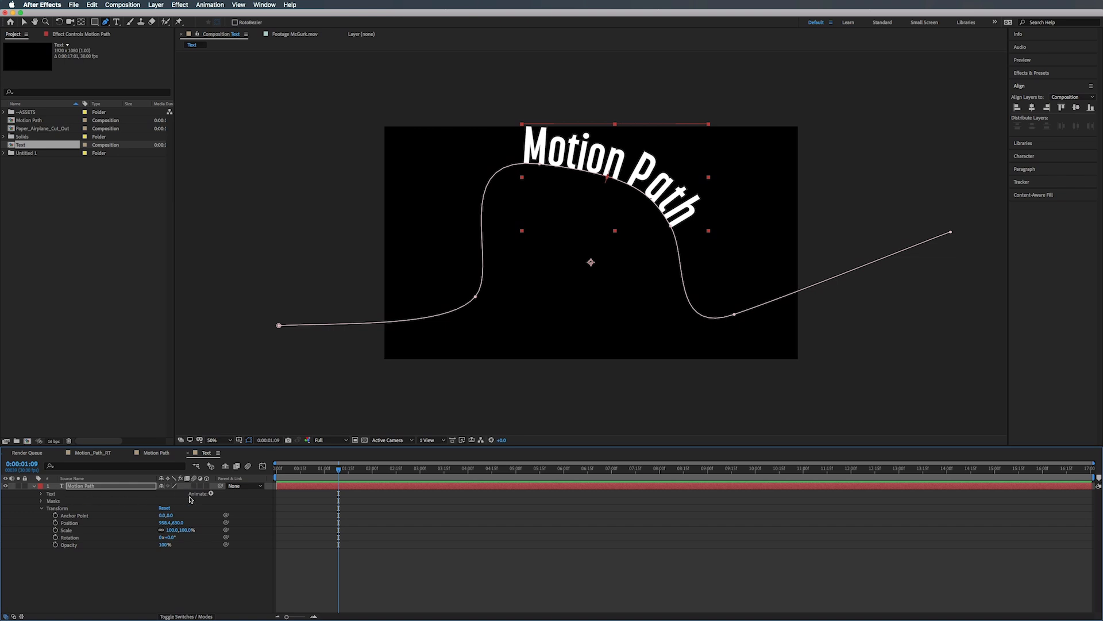
click(40, 494)
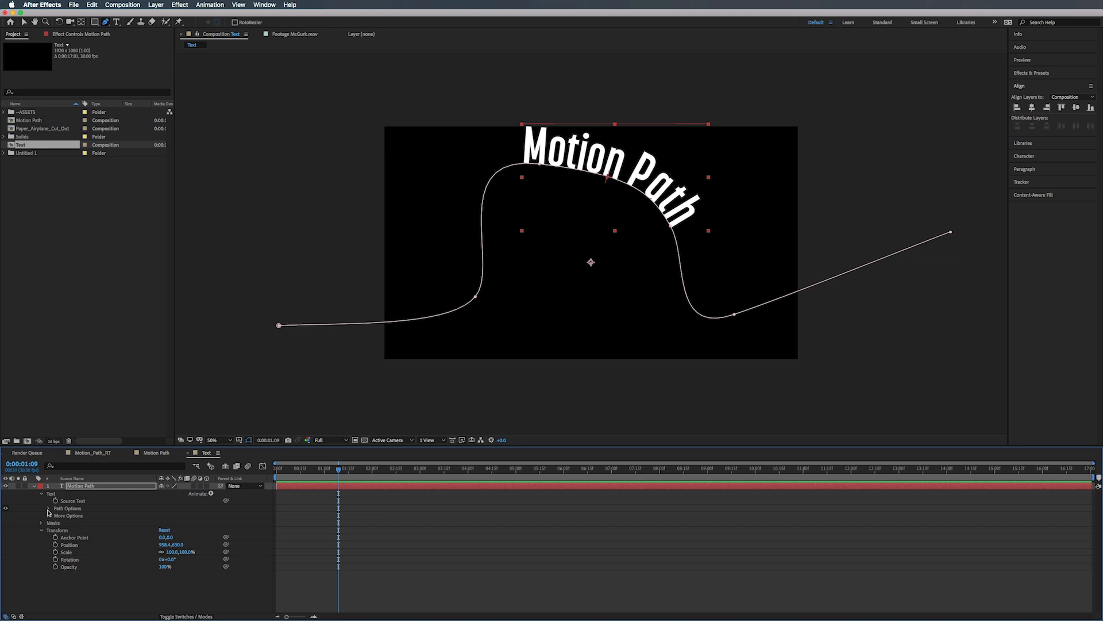
click(49, 509)
drag(163, 544, 138, 586)
click(63, 544)
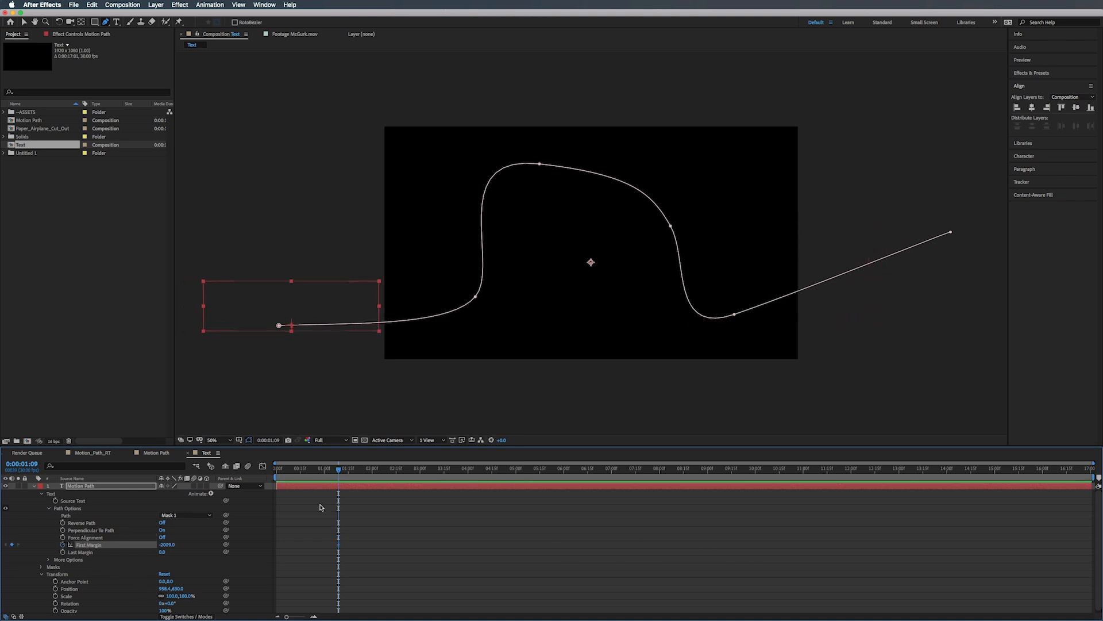
- At 0:00:02:21, increase First Margin to carry the text beyond the path's far end, and play back the animation
drag(343, 472, 406, 470)
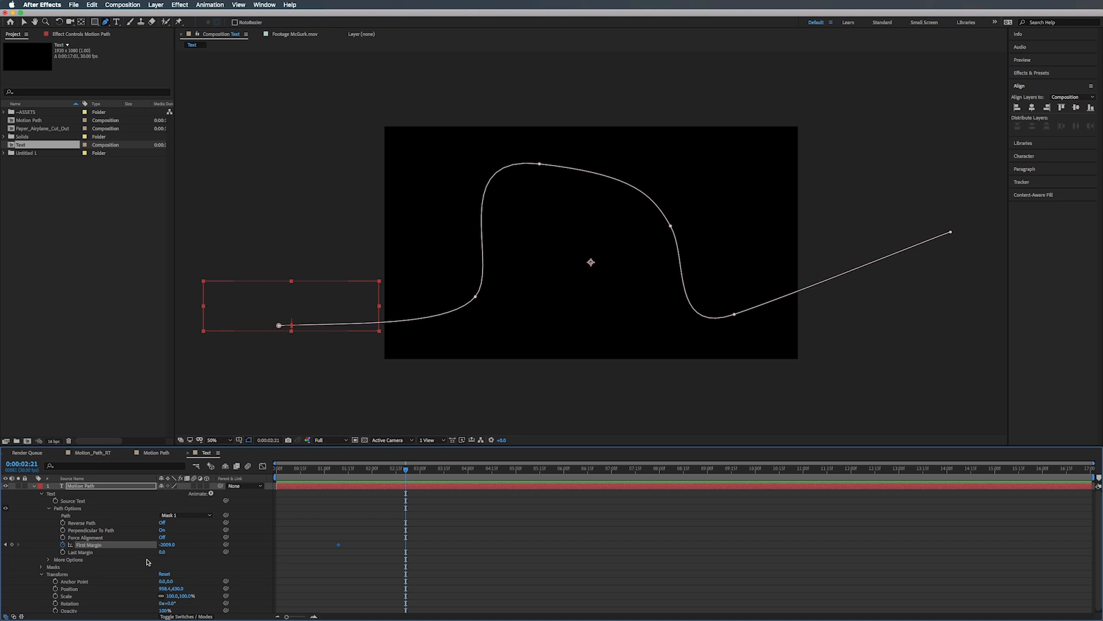
drag(167, 544, 379, 550)
click(333, 469)
key(space)
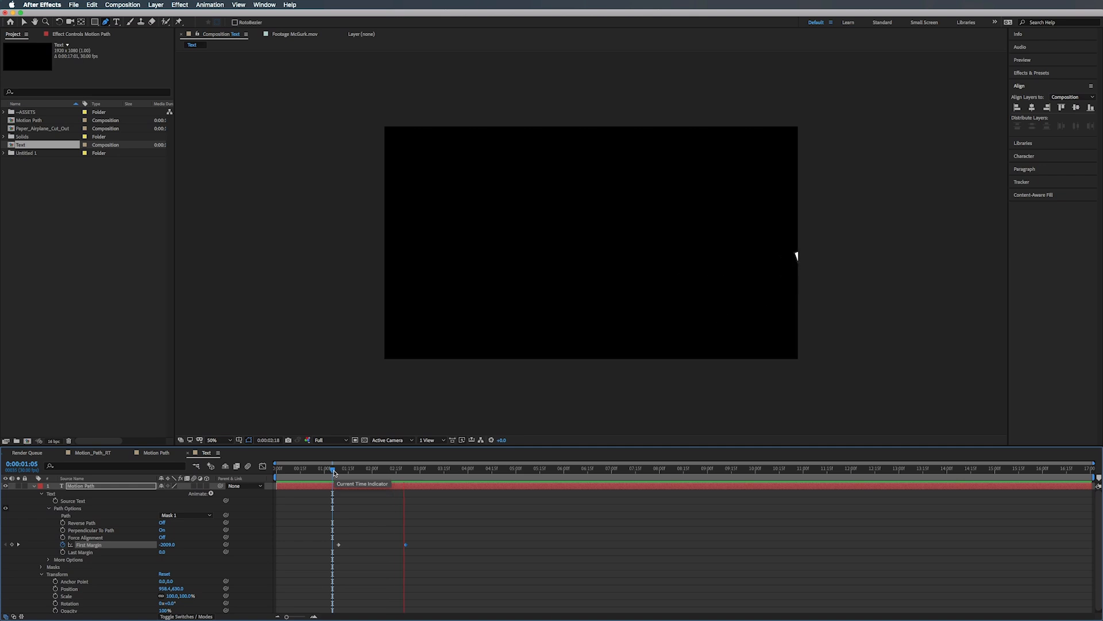
- Remove the First Margin animation and set First Margin back to 0
drag(334, 472, 359, 471)
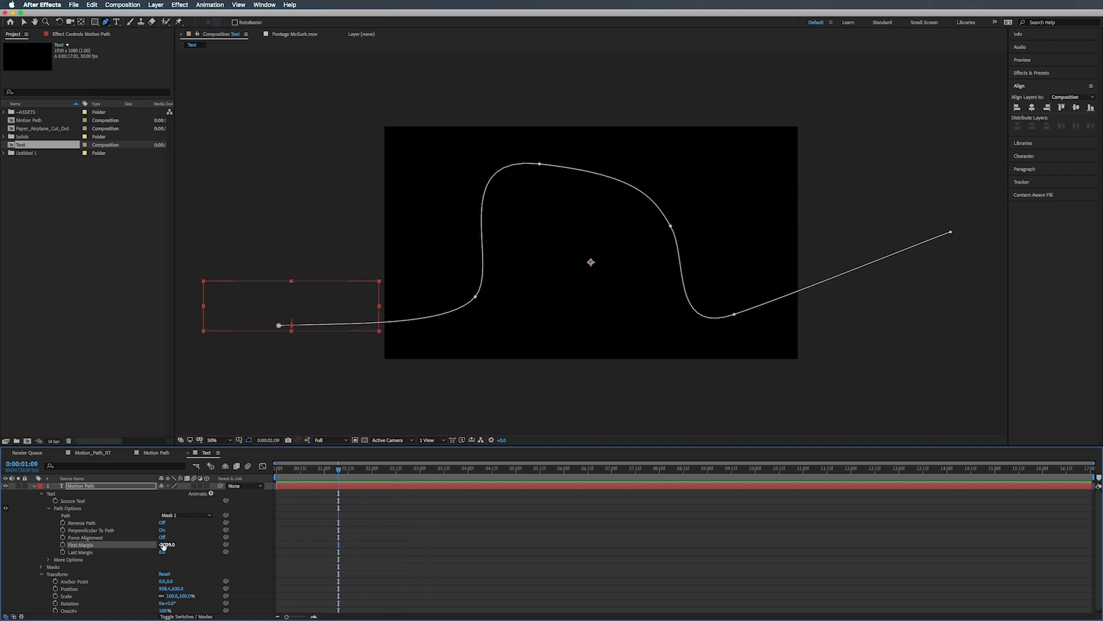
click(167, 545)
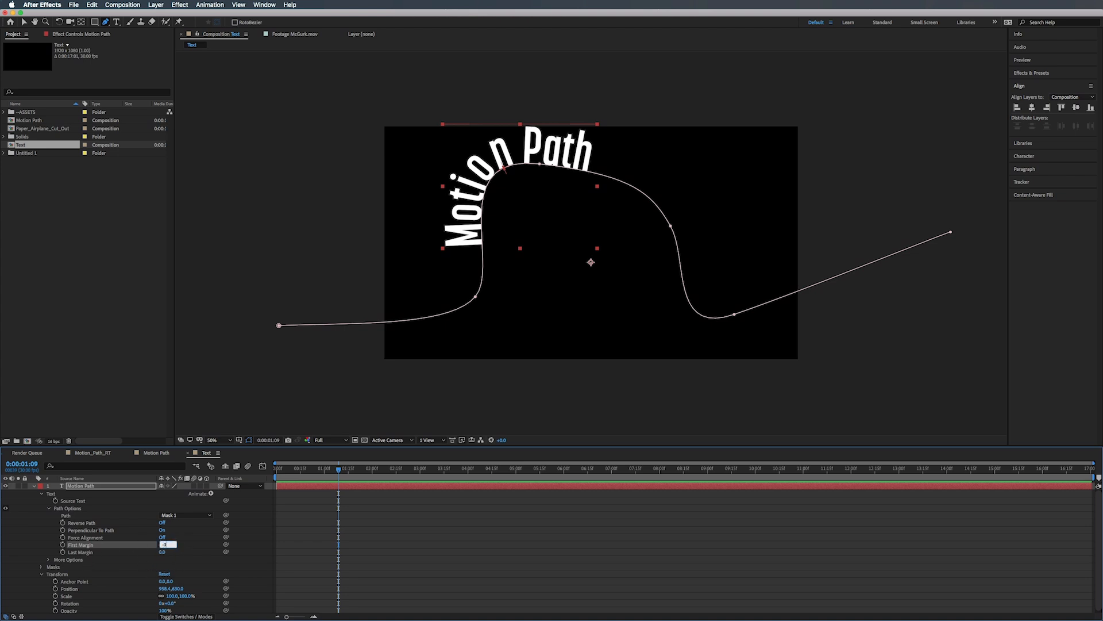
key(Return)
- Add a Position animator to the text and keyframe its X offset at about -1985 at 0:00:00:22 and about 1865 at 0:00:02:16
click(41, 493)
click(210, 493)
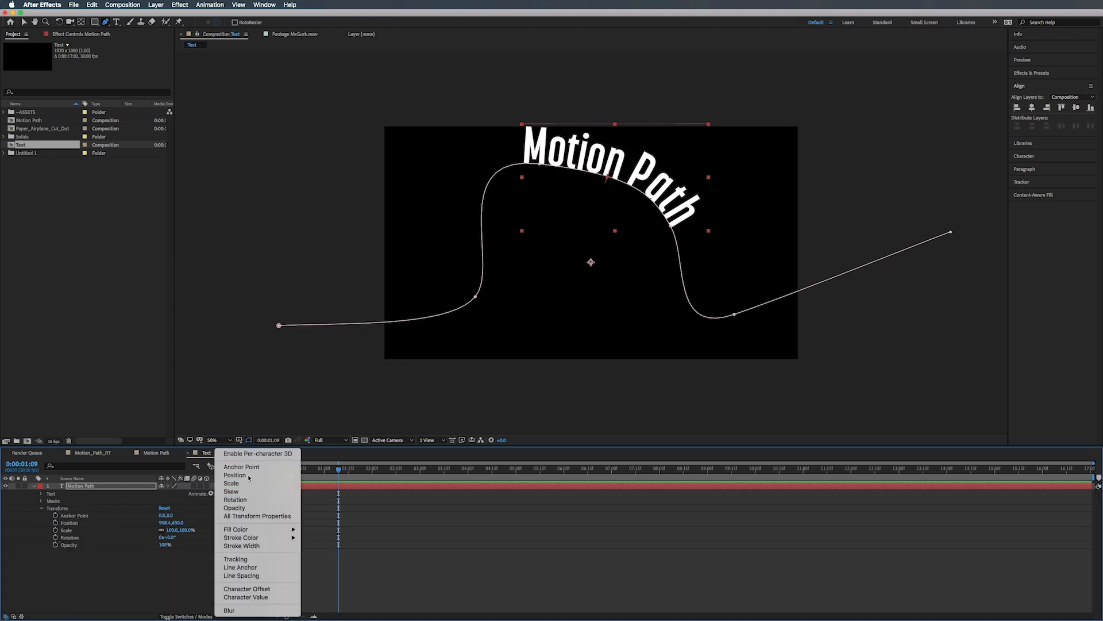
click(235, 475)
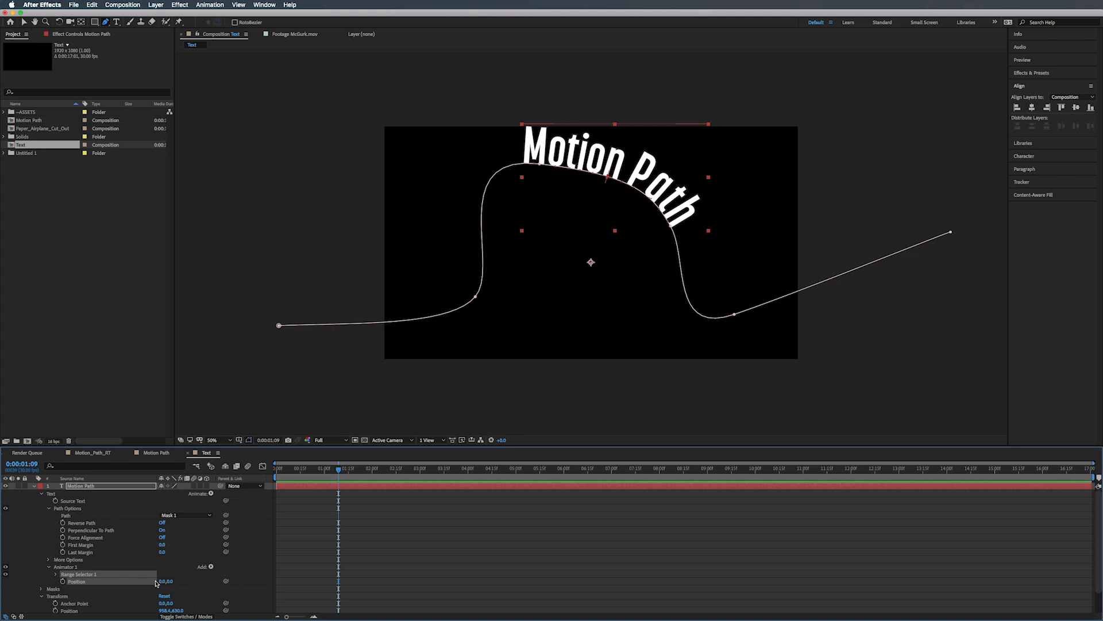
drag(163, 582, 1, 583)
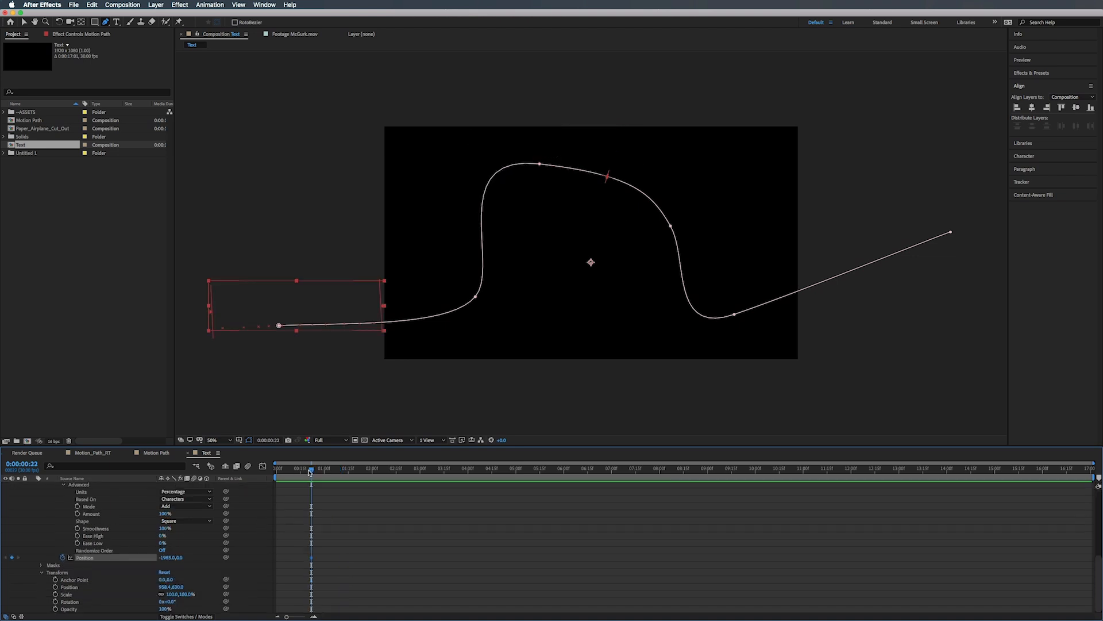
drag(309, 472, 397, 476)
drag(168, 558, 337, 555)
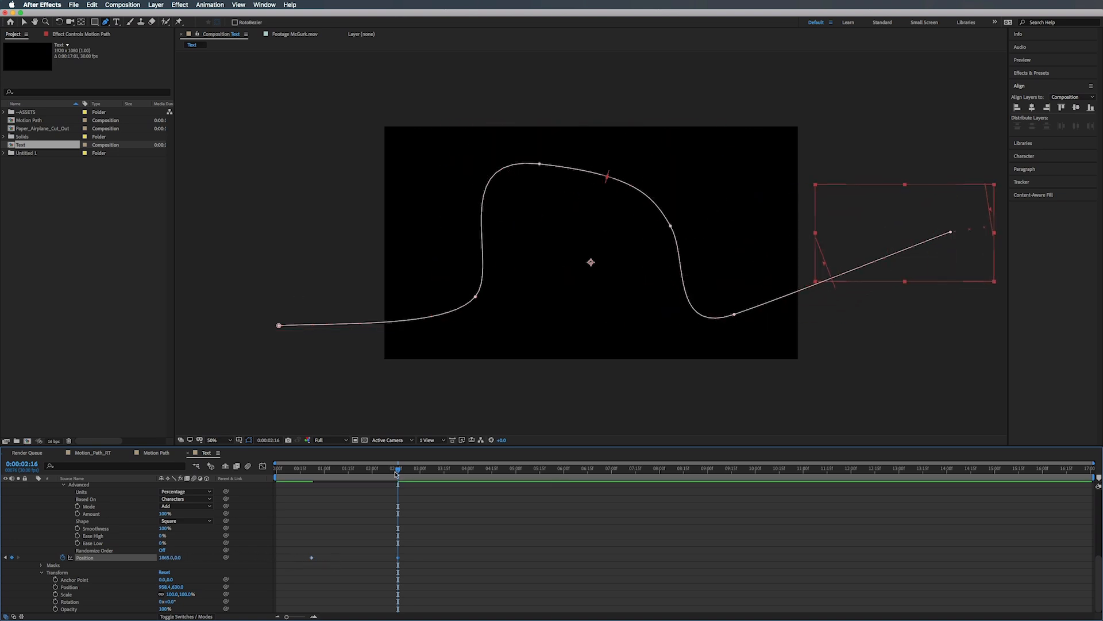
- Add an animator Position keyframe at 0:00:01:22 with an X offset of 16.9 and apply Easy Ease to it
drag(380, 470, 359, 494)
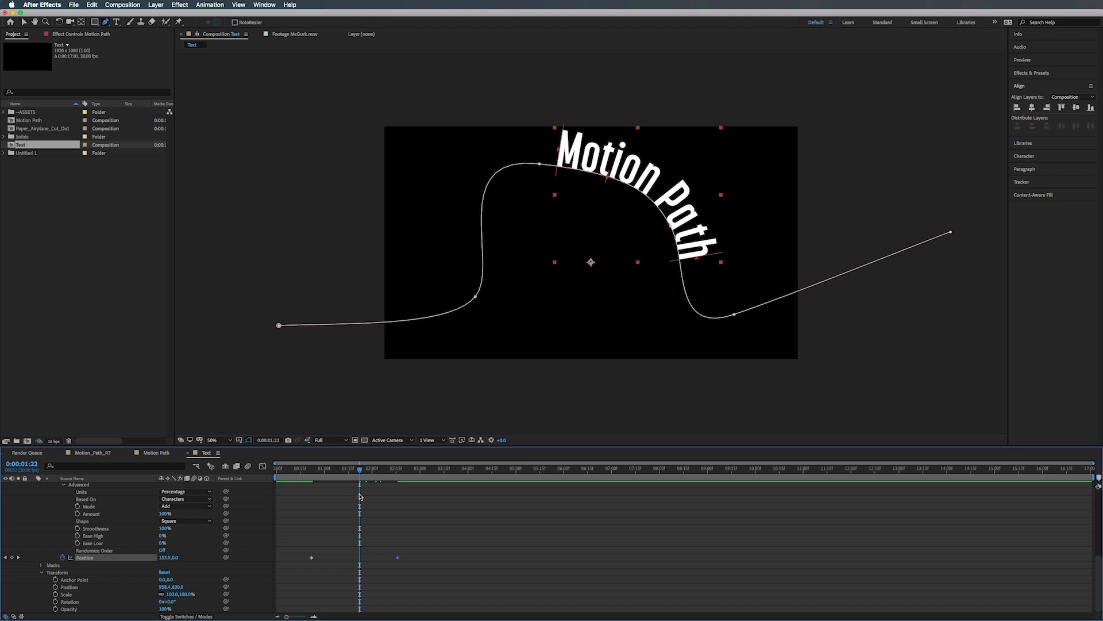
click(12, 557)
drag(164, 558, 102, 558)
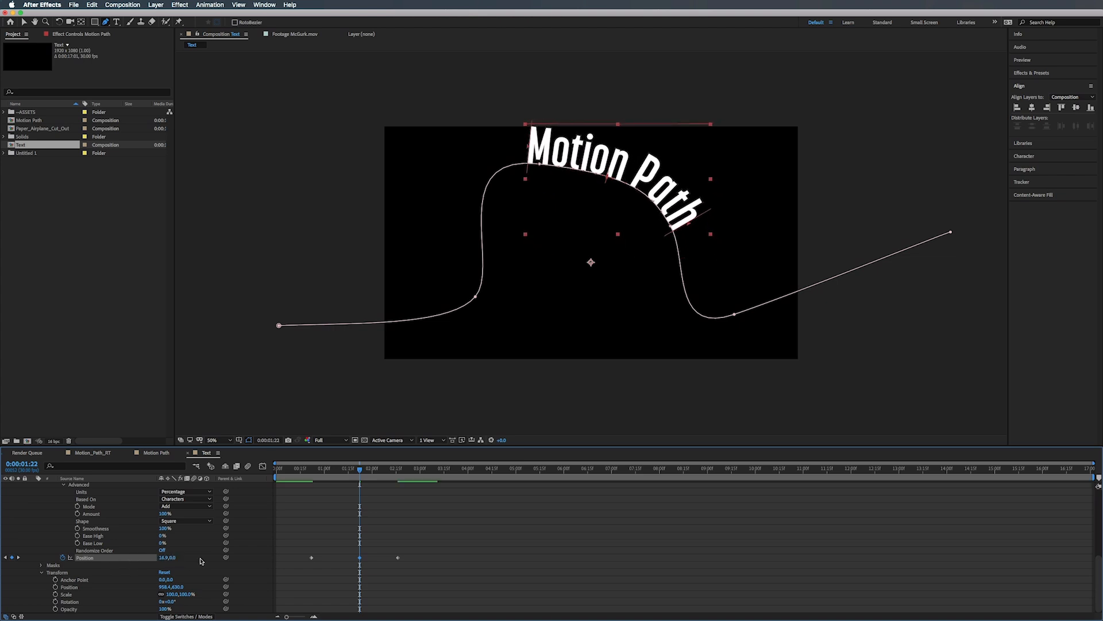
right_click(360, 557)
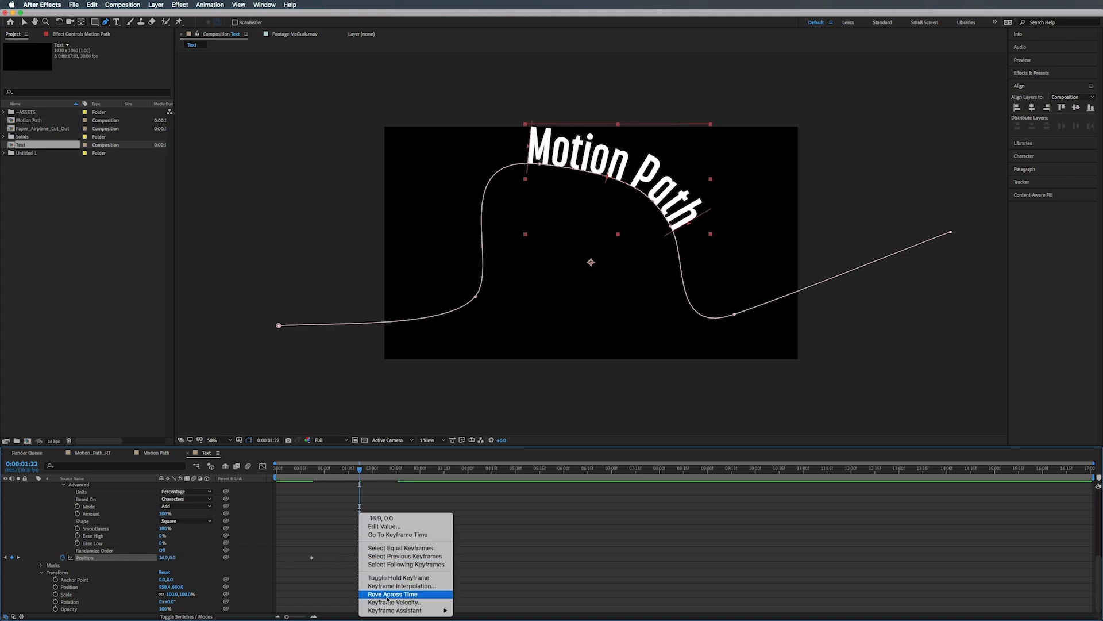
mouse_move(403, 610)
click(487, 565)
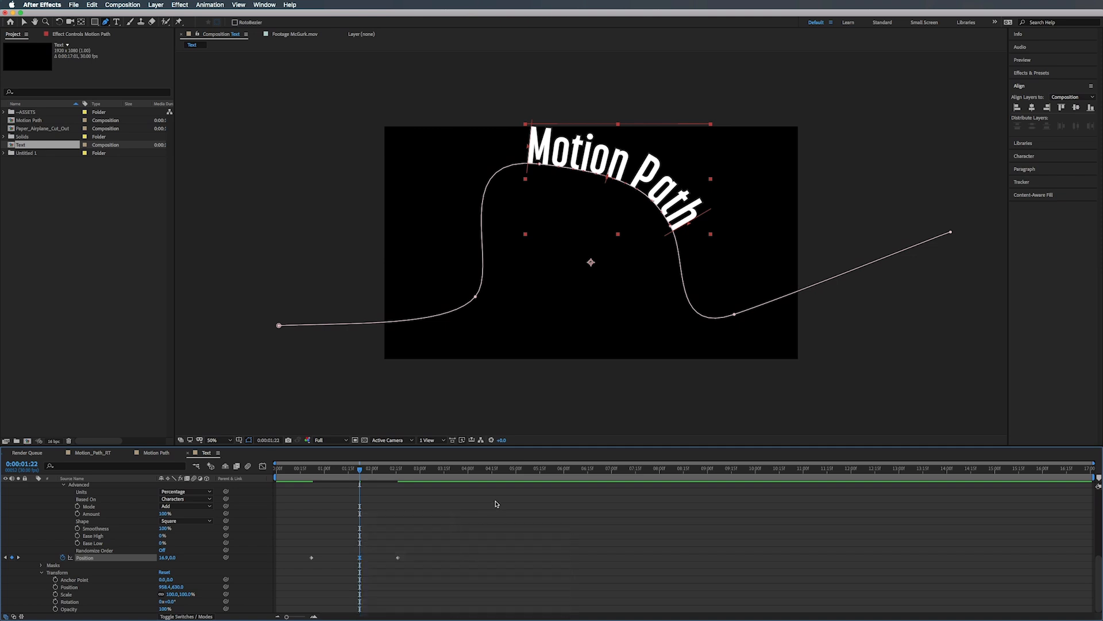
- Play back the text moving along the mask path, scrub to 0:00:01:28, and collapse the layer's properties
key(space)
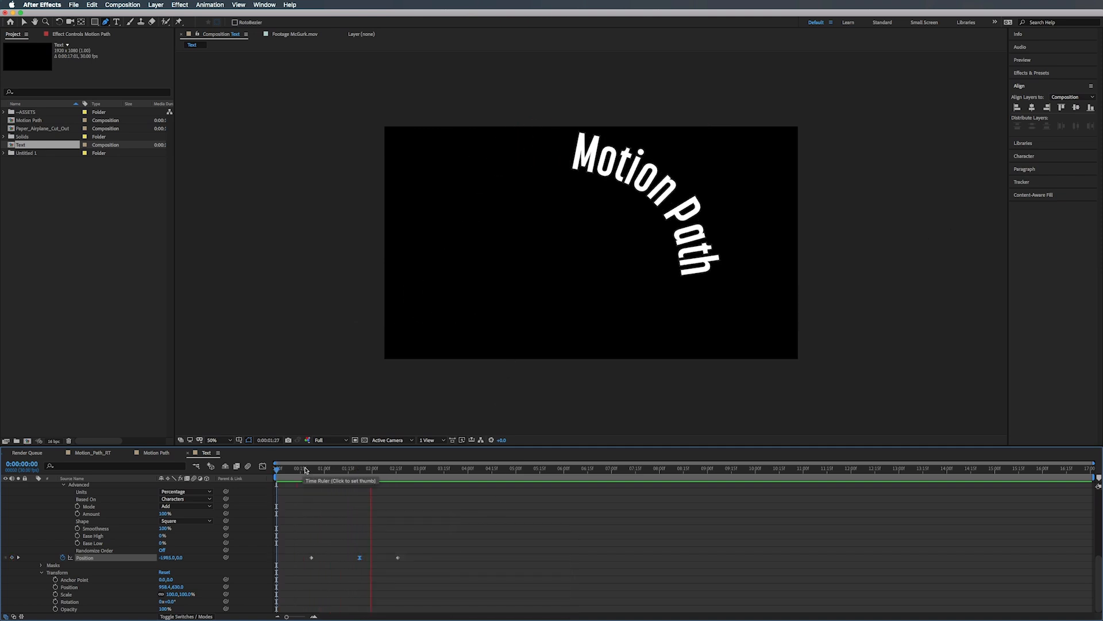
click(289, 470)
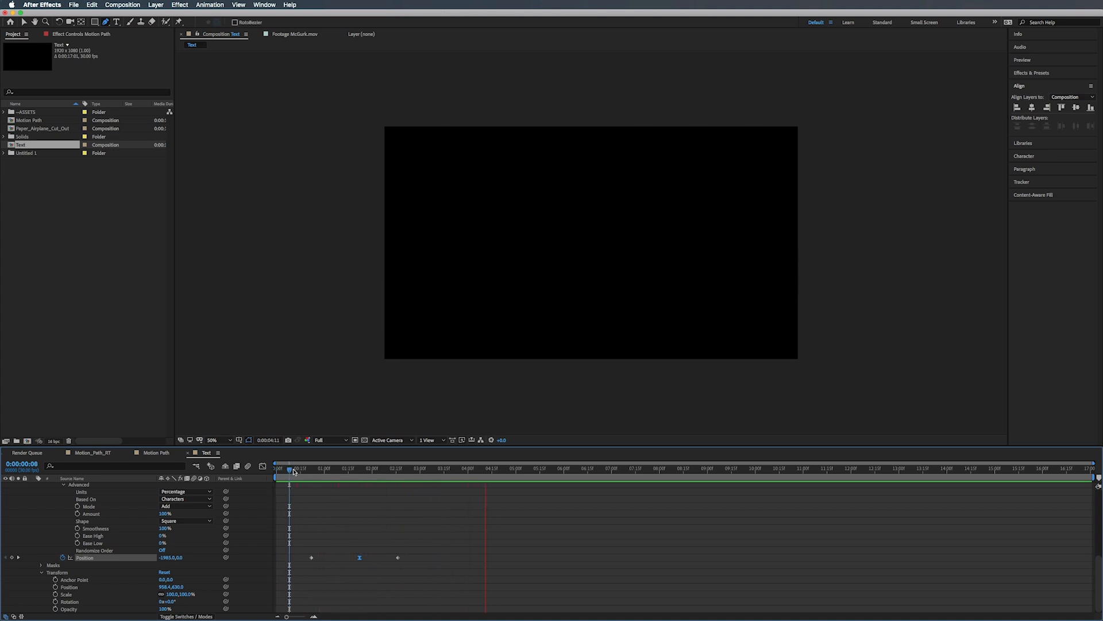
drag(295, 471, 369, 478)
key(u)
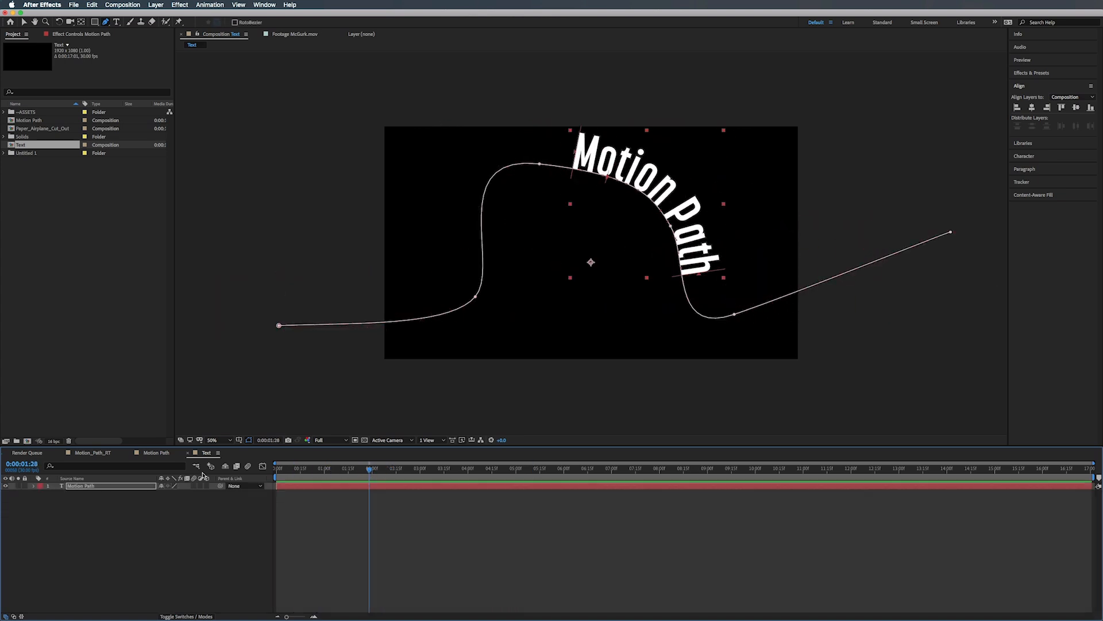